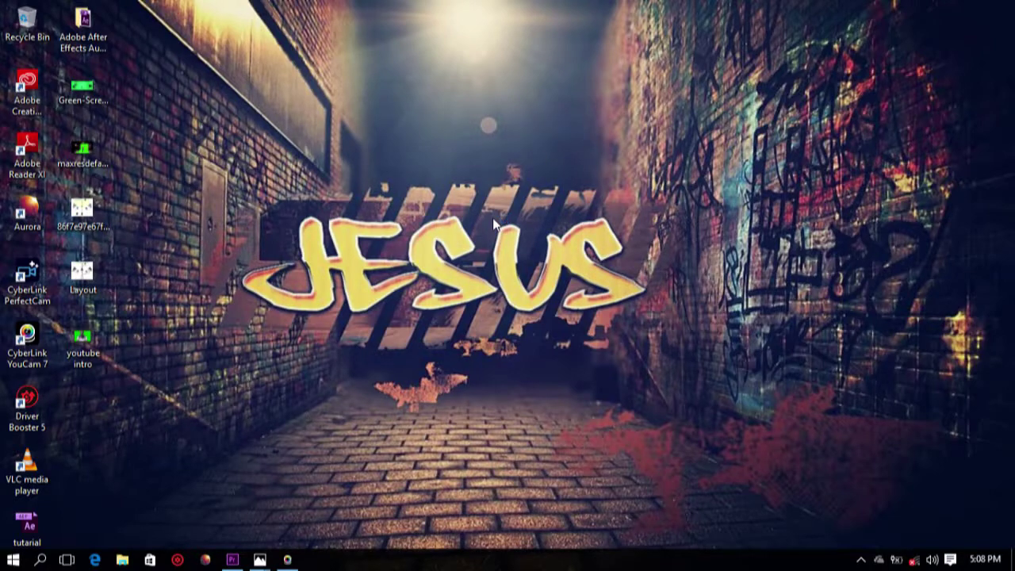
Refresh the Windows desktop twice from its right-click menu.
{"action": "right_click", "coordinate": [453, 131]}
{"action": "left_click", "coordinate": [498, 179]}
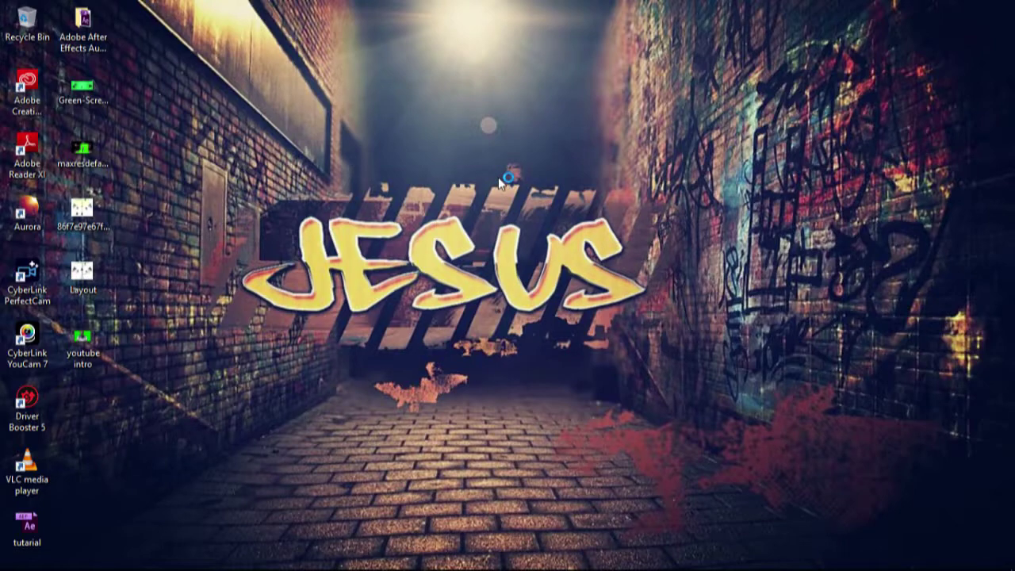
{"action": "right_click", "coordinate": [494, 180]}
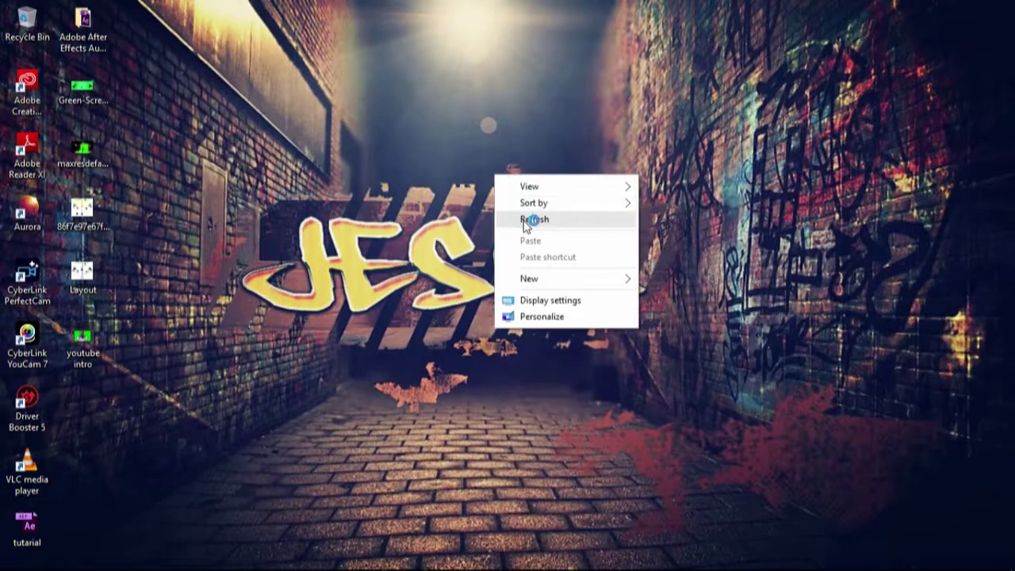
{"action": "left_click", "coordinate": [528, 219]}
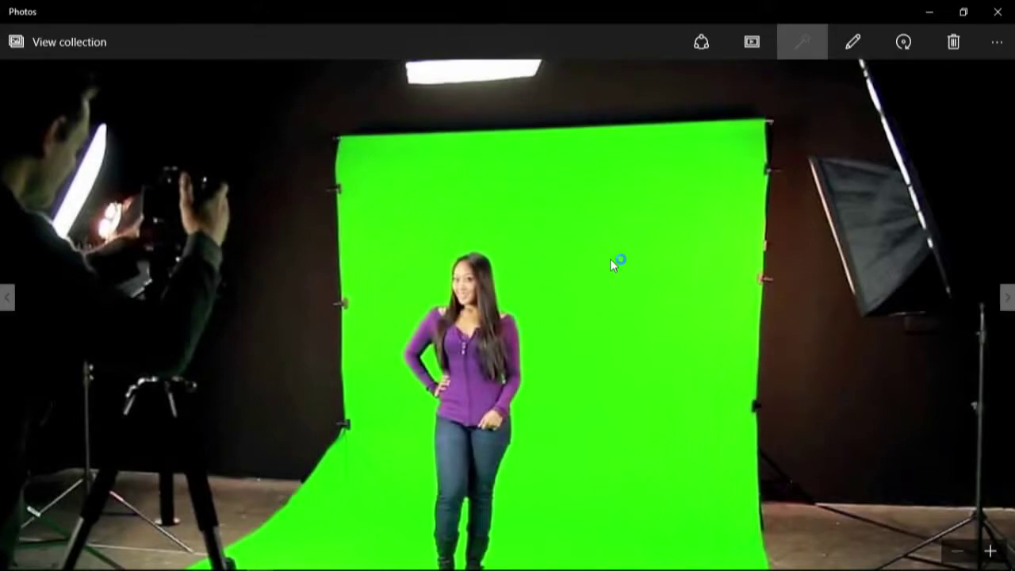
Scroll the Photos viewer from the studio photo to the green-screen lighting diagram.
{"action": "scroll", "coordinate": [610, 264], "scroll_direction": "down", "scroll_amount": 1}
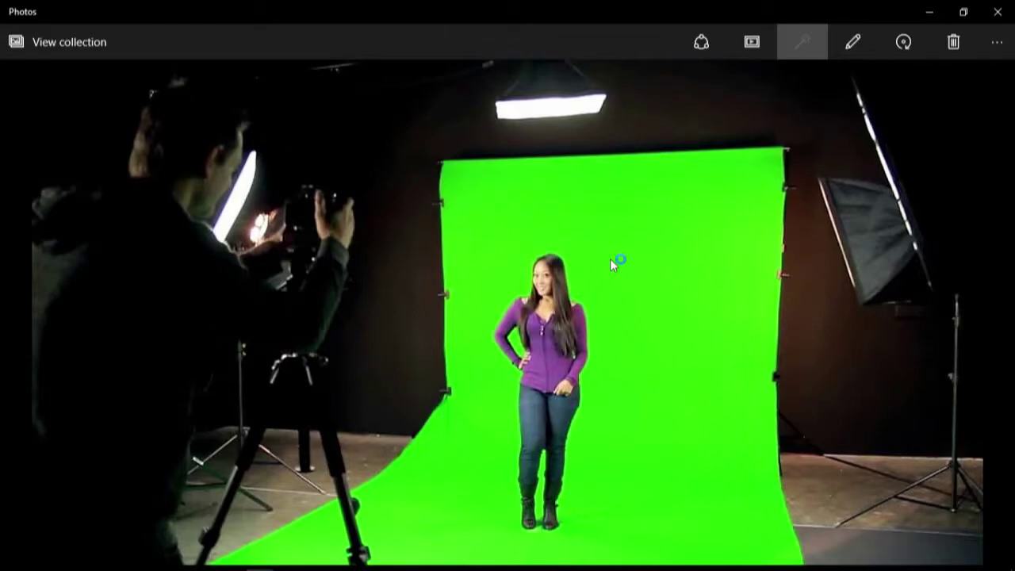
{"action": "mouse_move", "coordinate": [610, 257]}
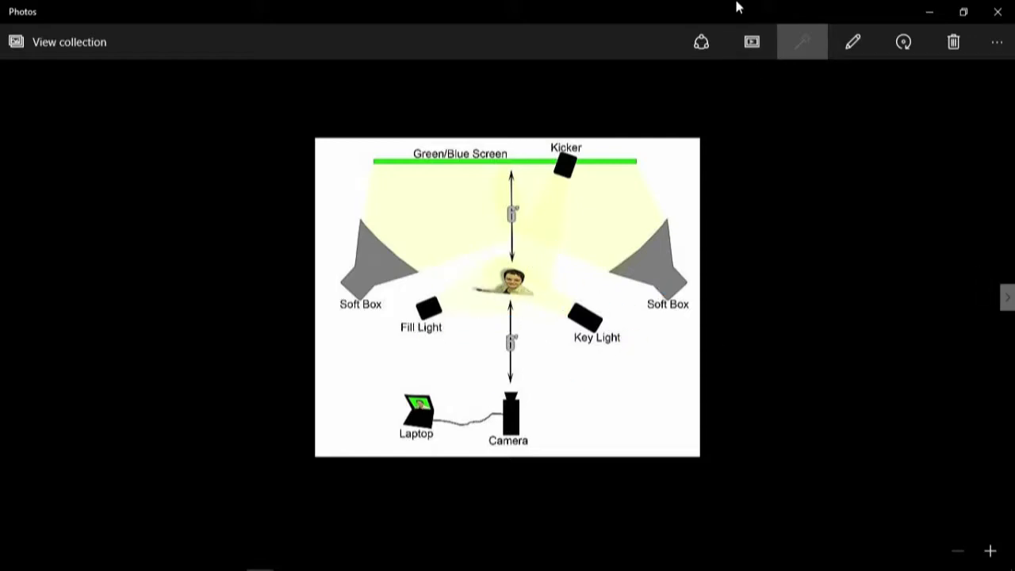
Restore Photos, open and close the hexadecimal-named image, close Photos, then open the Layout diagram.
{"action": "double_click", "coordinate": [738, 8]}
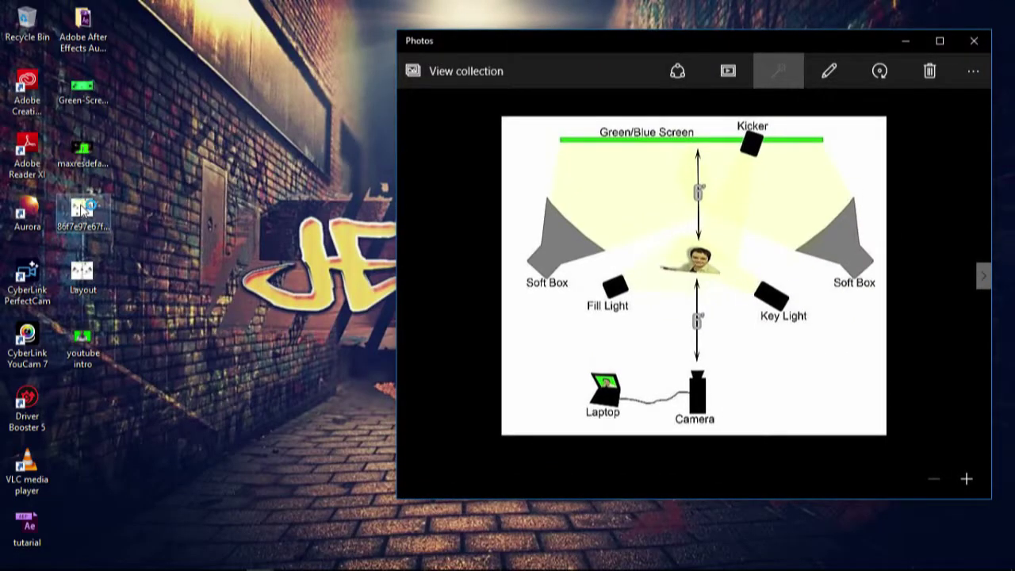
{"action": "double_click", "coordinate": [82, 207]}
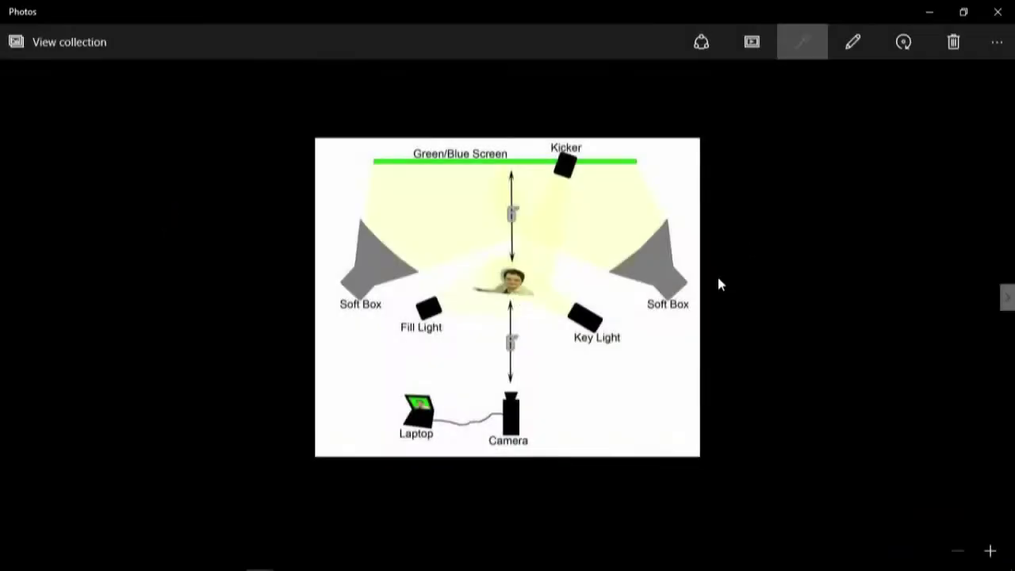
{"action": "left_click", "coordinate": [998, 11]}
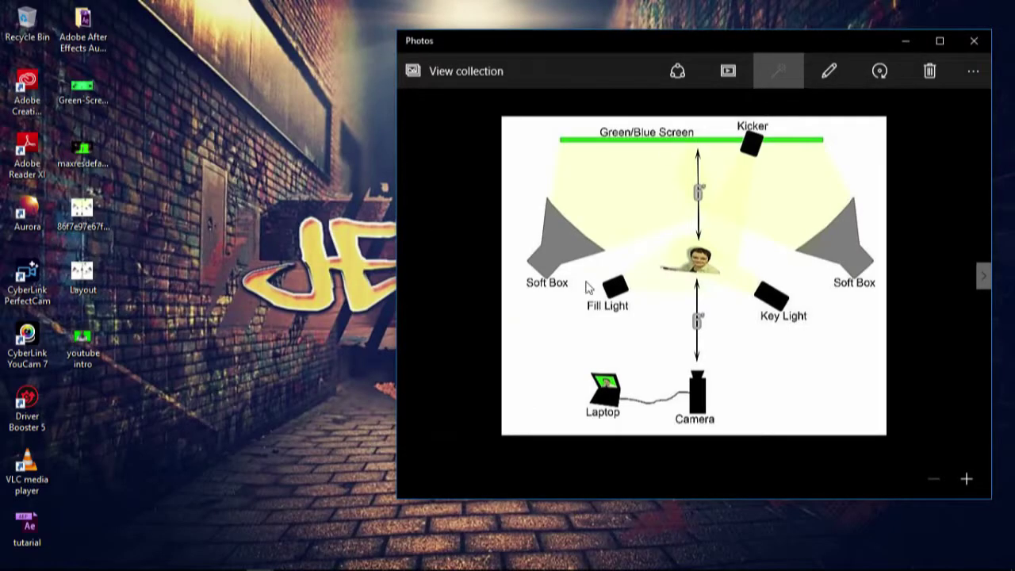
{"action": "left_click", "coordinate": [974, 40]}
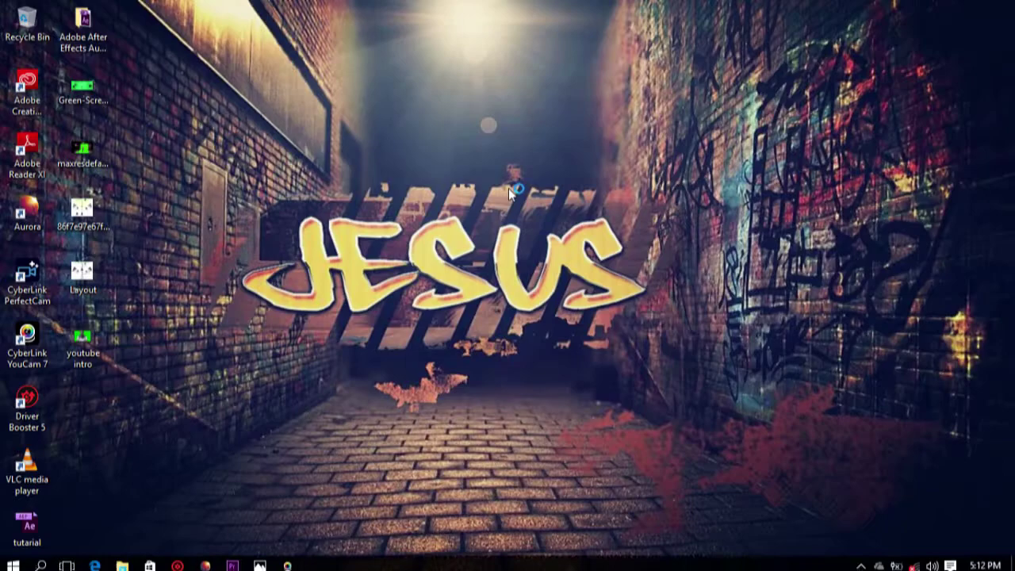
{"action": "double_click", "coordinate": [82, 273]}
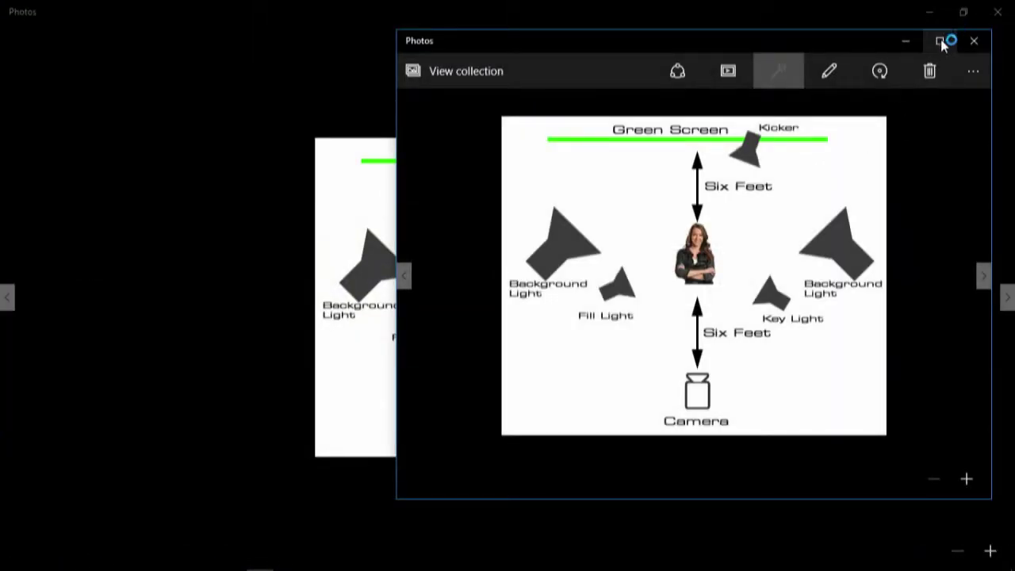
Maximize the Layout lighting diagram window.
{"action": "left_click", "coordinate": [941, 41]}
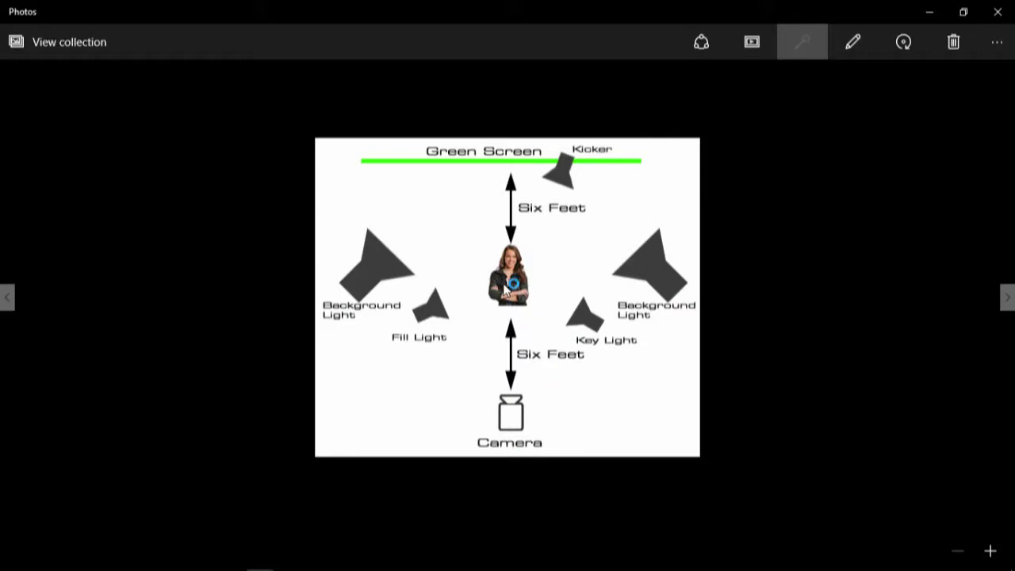
Close Layout, view the maxresdefault presenter photo, then open the Green-Screen studio image.
{"action": "left_click", "coordinate": [998, 11]}
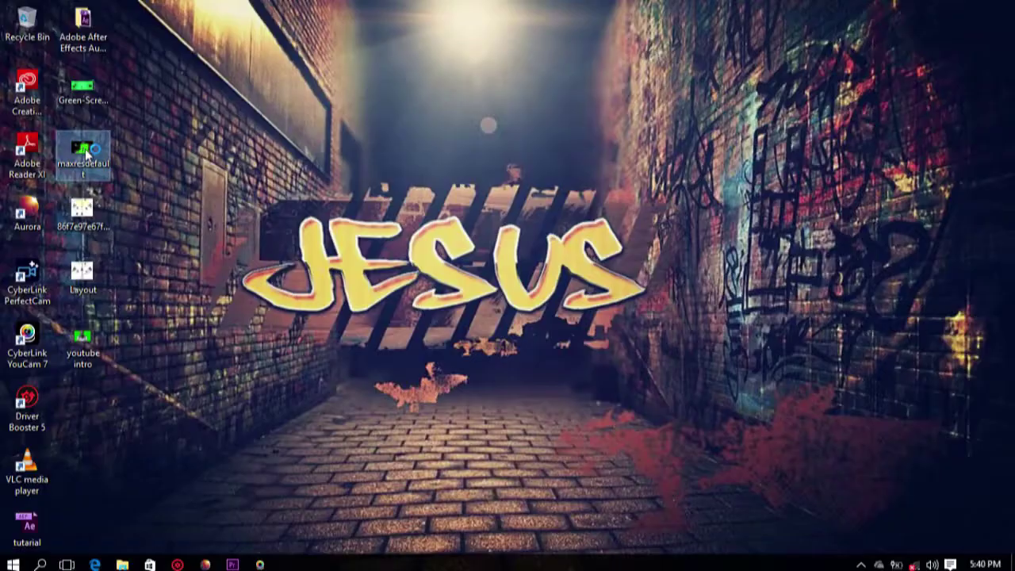
{"action": "double_click", "coordinate": [89, 153]}
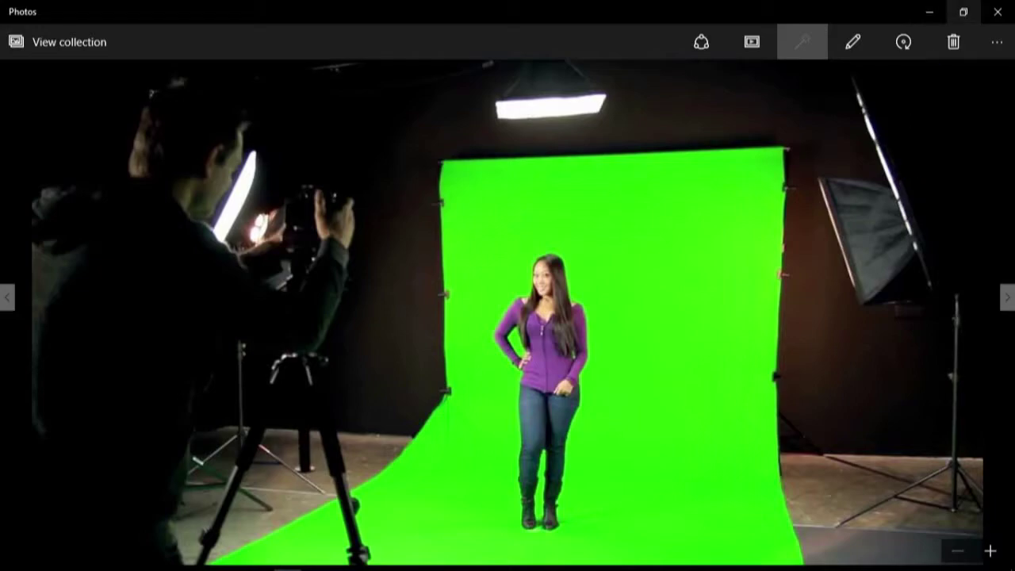
{"action": "left_click", "coordinate": [998, 11]}
{"action": "double_click", "coordinate": [89, 95]}
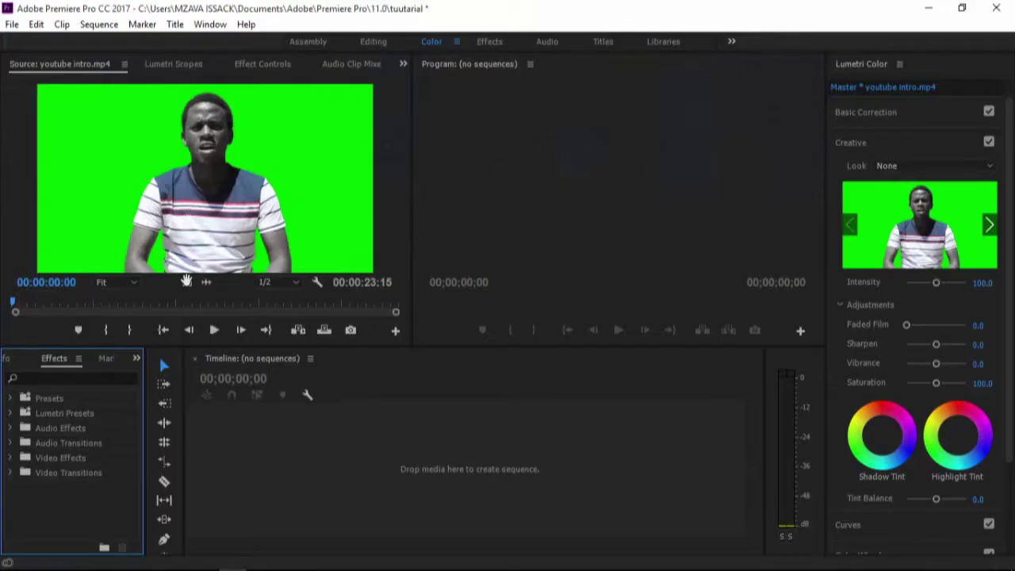
Put youtube intro.mp4 in a new sequence, preview 00:00:01:09, and scrub back to the start.
{"action": "left_click", "coordinate": [188, 283]}
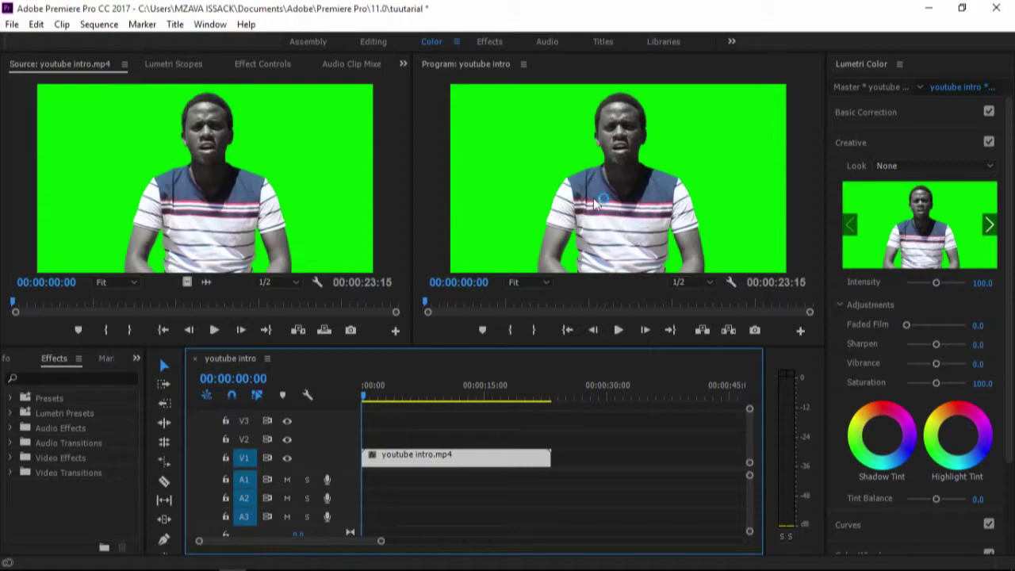
{"action": "left_click", "coordinate": [370, 396]}
{"action": "left_click", "coordinate": [370, 395]}
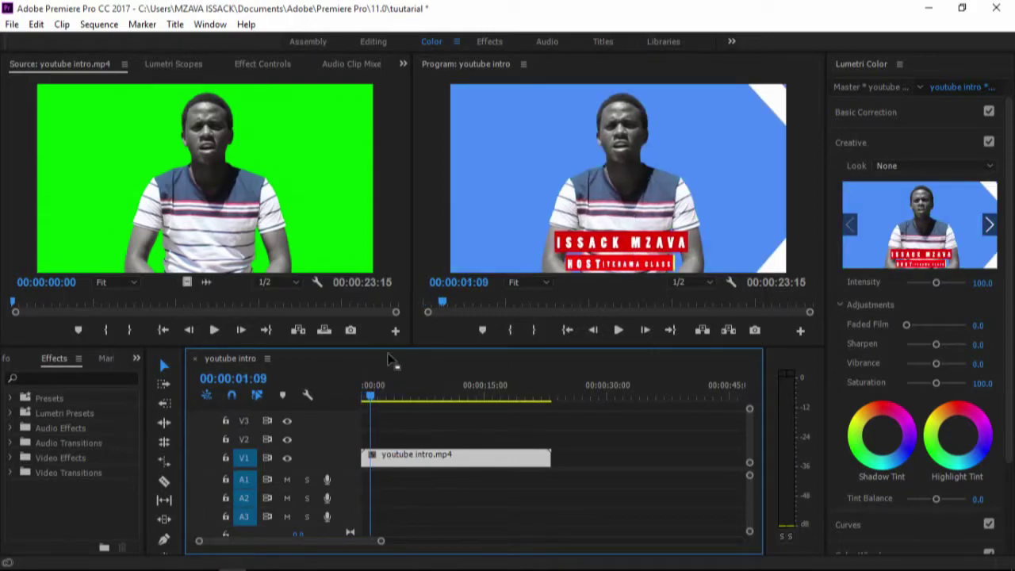
{"action": "left_click_drag", "start_coordinate": [371, 397], "coordinate": [366, 396]}
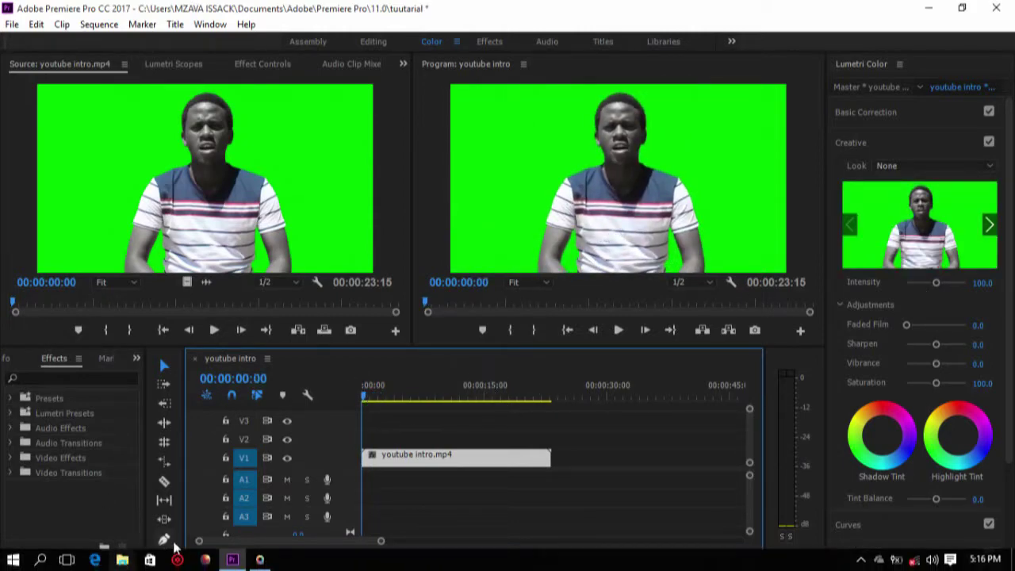
Open Local Disk (F:) in File Explorer and drag '1 (6) - Copy' onto Premiere's timeline.
{"action": "left_click", "coordinate": [129, 560]}
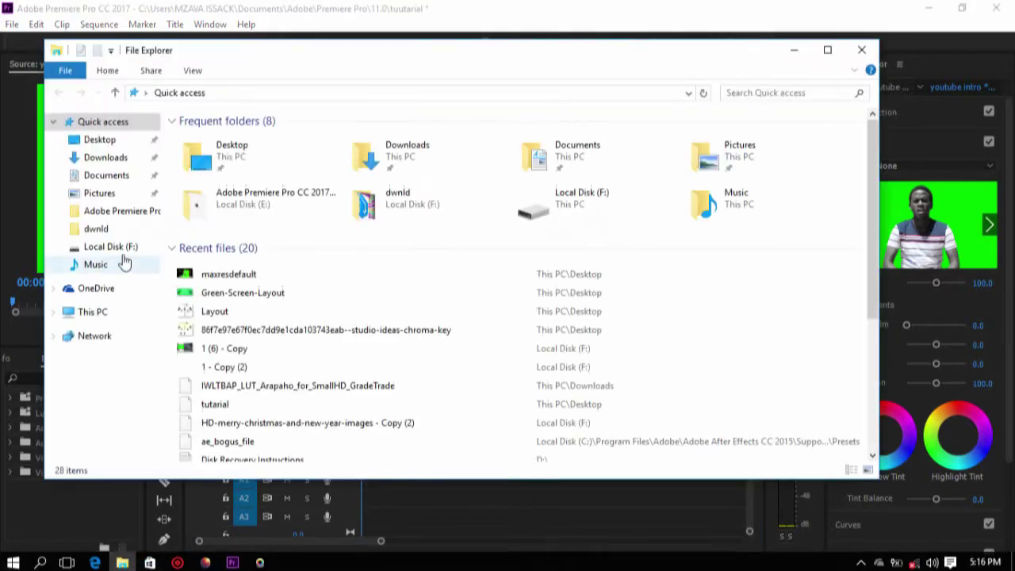
{"action": "left_click", "coordinate": [93, 313]}
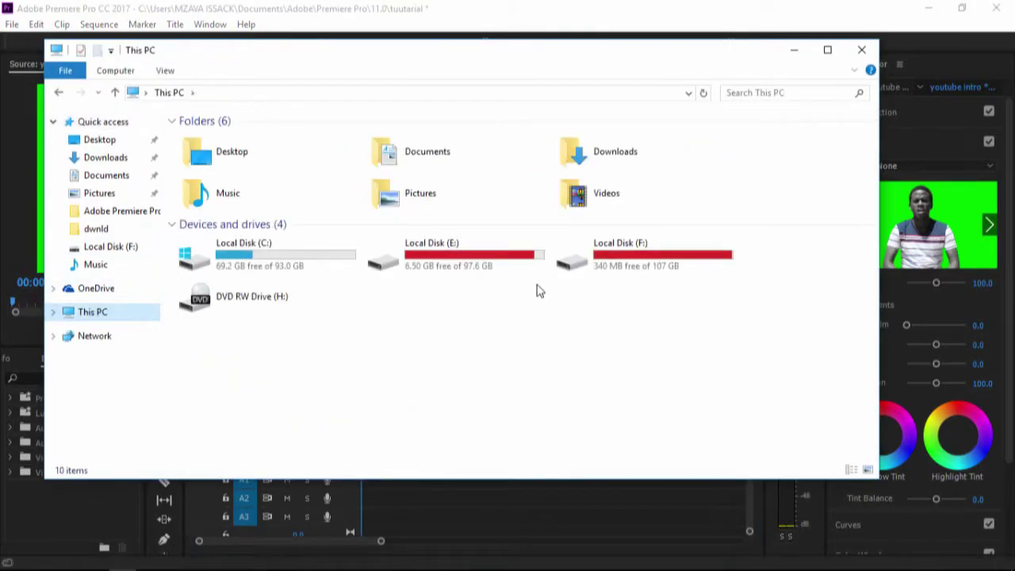
{"action": "double_click", "coordinate": [657, 272]}
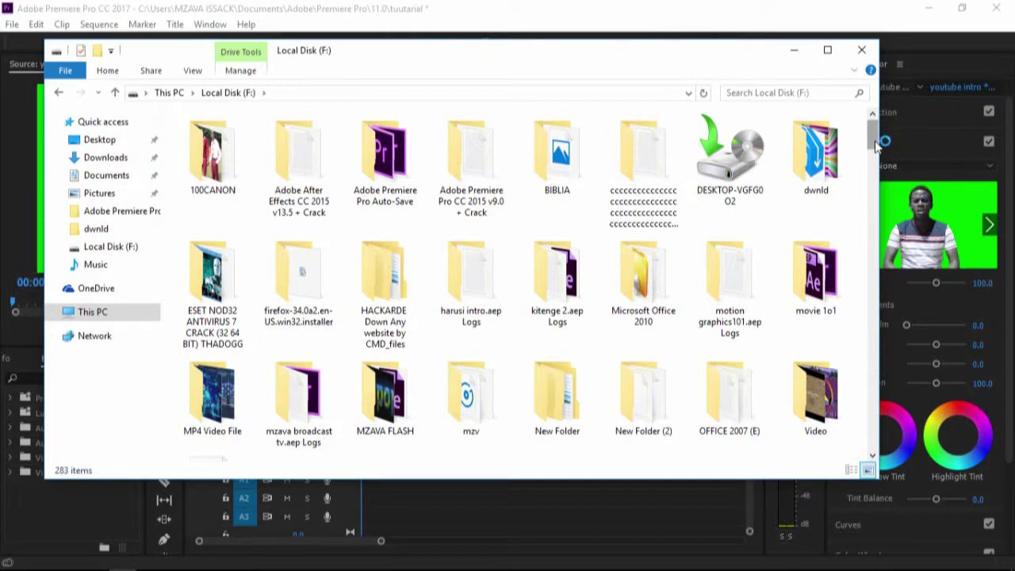
{"action": "scroll", "coordinate": [873, 151], "scroll_direction": "down", "scroll_amount": 3}
{"action": "scroll", "coordinate": [873, 150], "scroll_direction": "down", "scroll_amount": 2}
{"action": "left_click_drag", "start_coordinate": [376, 246], "coordinate": [204, 560]}
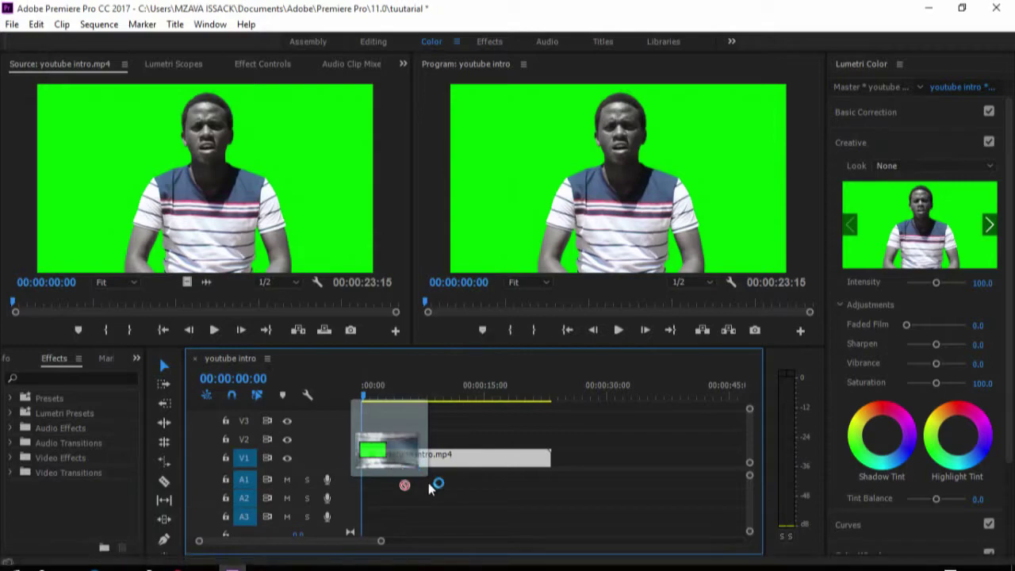
{"action": "left_click_drag", "start_coordinate": [204, 560], "coordinate": [508, 492]}
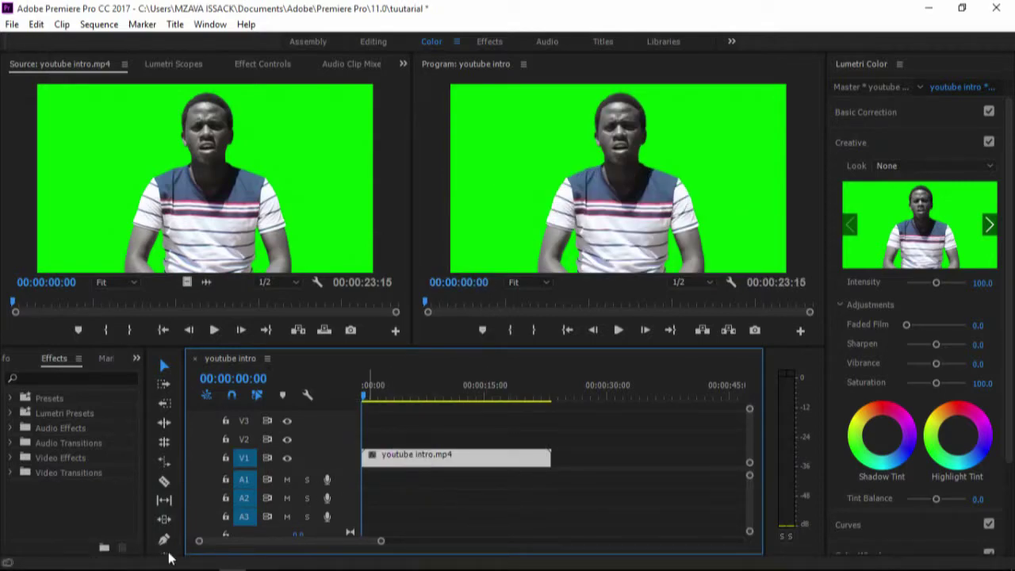
{"action": "left_click", "coordinate": [122, 561]}
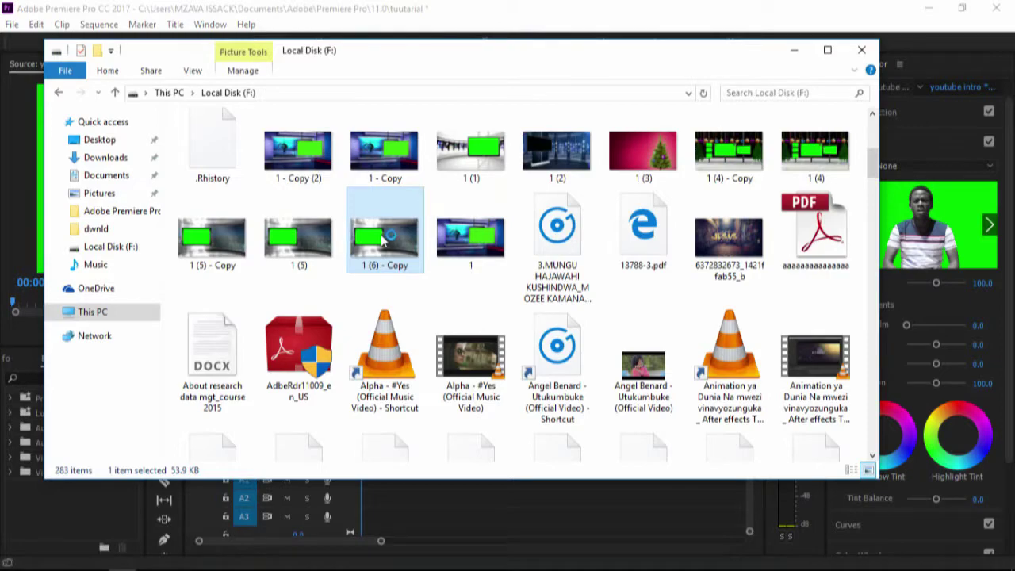
{"action": "mouse_move", "coordinate": [389, 238]}
{"action": "left_mouse_down"}
{"action": "mouse_move", "coordinate": [230, 547]}
{"action": "mouse_move", "coordinate": [547, 434]}
{"action": "mouse_move", "coordinate": [591, 476]}
{"action": "left_mouse_up"}
Place '1 (6) - Copy.jpg' on V1 beneath the video and stretch it to nearly the clip's length.
{"action": "left_click_drag", "start_coordinate": [507, 457], "coordinate": [507, 438]}
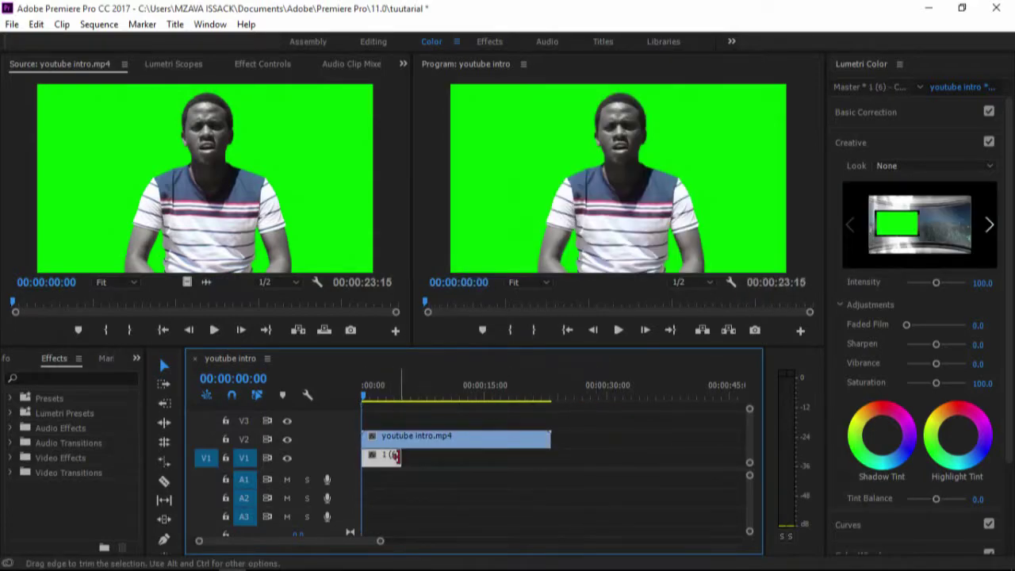
{"action": "left_click_drag", "start_coordinate": [406, 458], "coordinate": [528, 458]}
{"action": "left_click", "coordinate": [387, 450]}
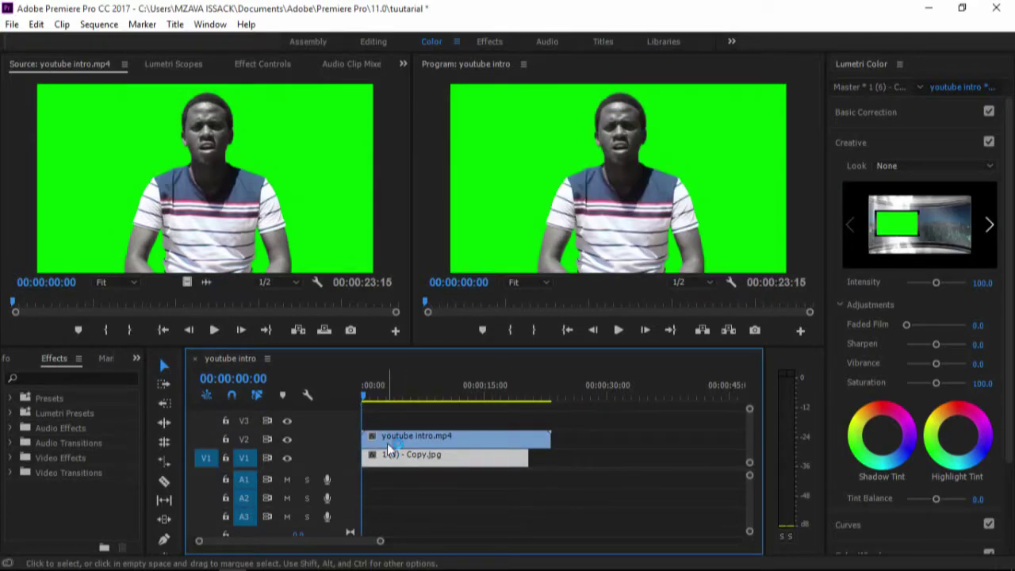
{"action": "left_click", "coordinate": [375, 452]}
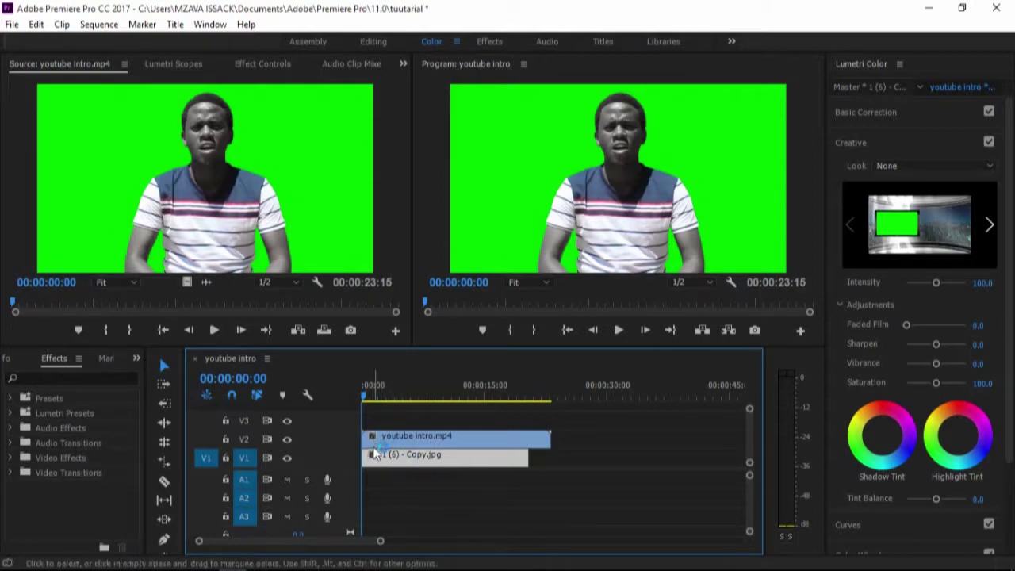
{"action": "left_click", "coordinate": [413, 435]}
{"action": "left_click", "coordinate": [435, 462]}
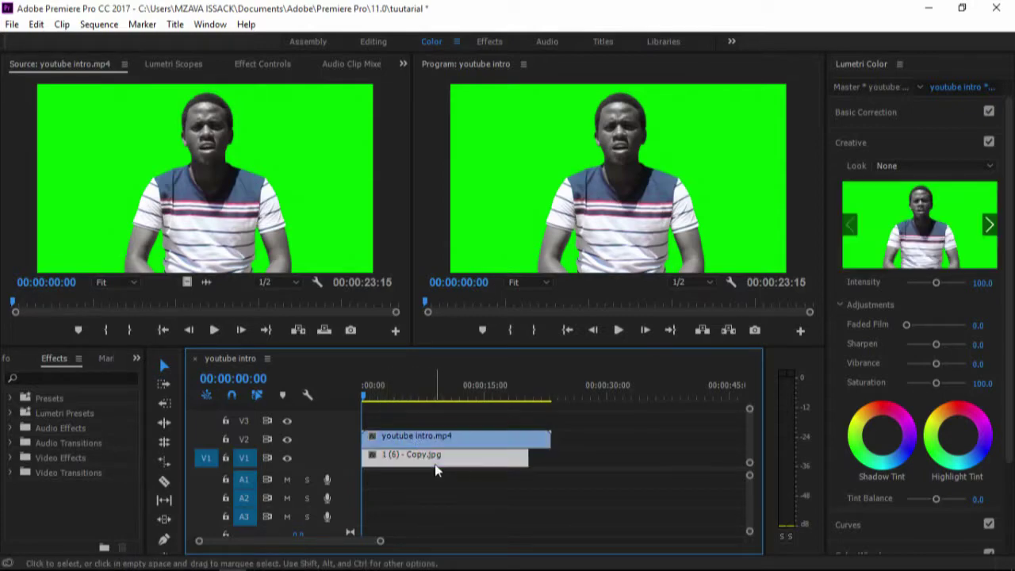
{"action": "left_click", "coordinate": [35, 377]}
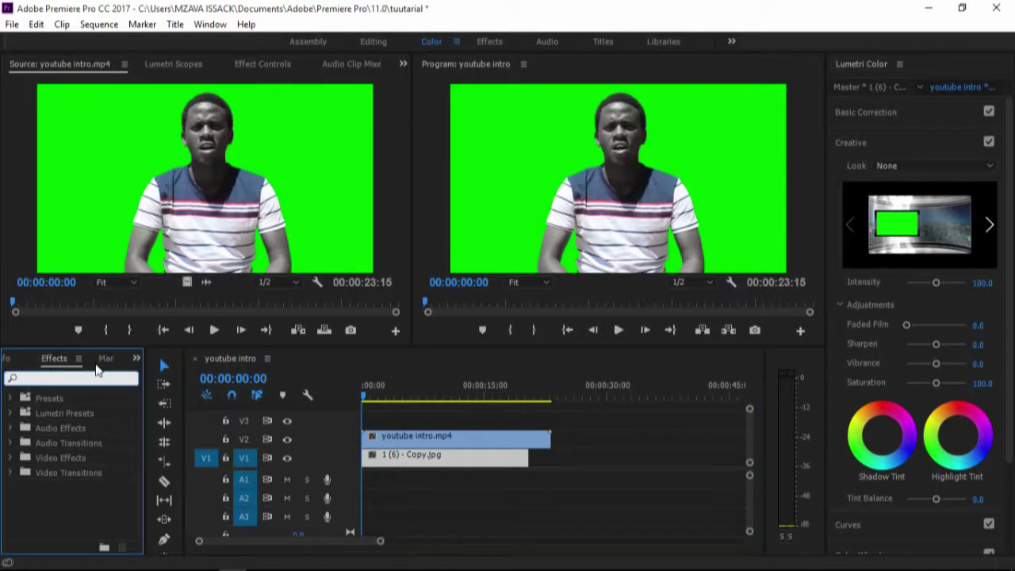
{"action": "left_click", "coordinate": [136, 357]}
Search 'key' in Effects and apply Ultra Key to youtube intro.mp4, showing its Effect Controls.
{"action": "left_click", "coordinate": [159, 441]}
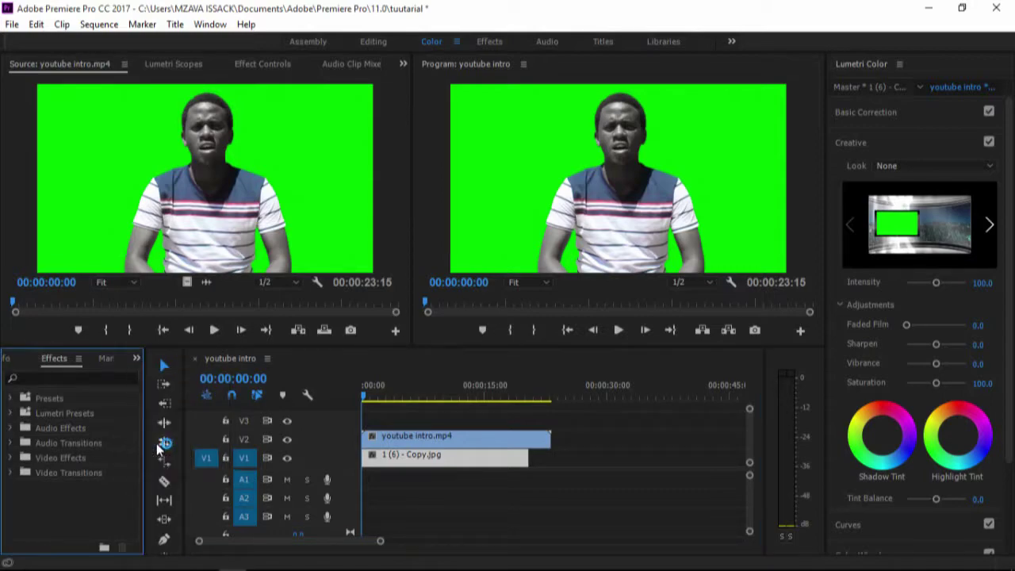
{"action": "type", "text": "k"}
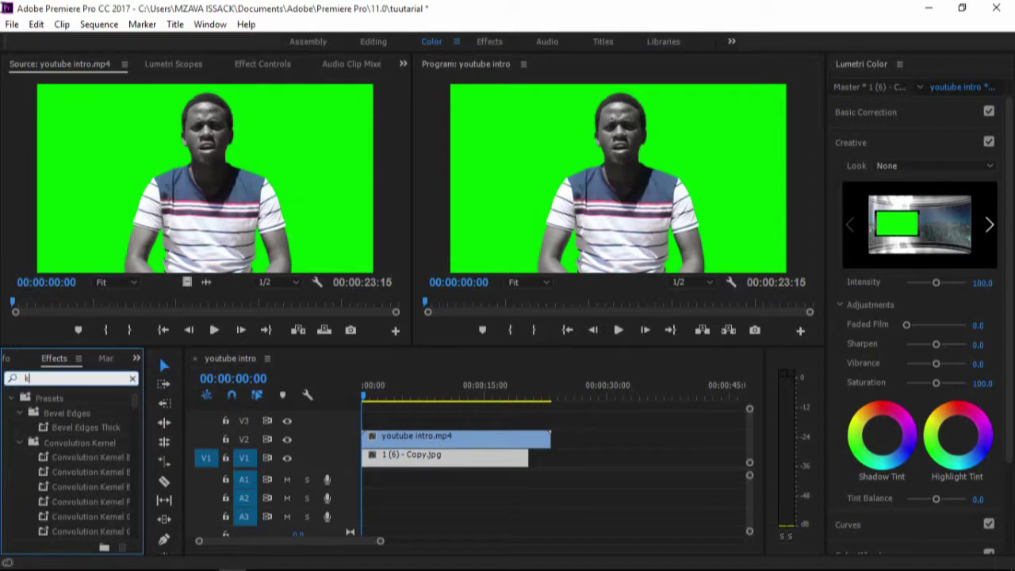
{"action": "type", "text": "ey"}
{"action": "scroll", "coordinate": [135, 428], "scroll_direction": "down", "scroll_amount": 3}
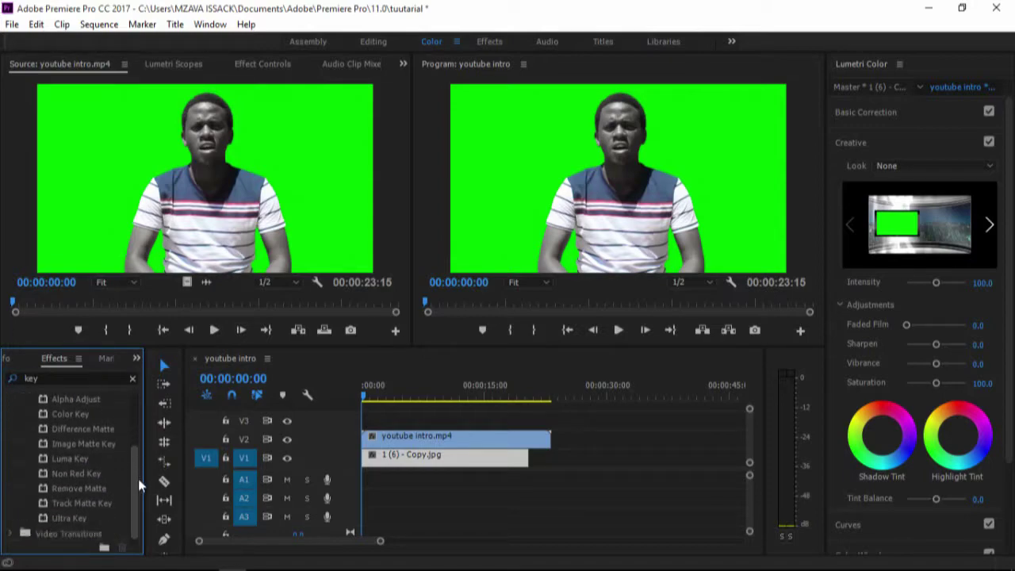
{"action": "left_click", "coordinate": [79, 518]}
{"action": "left_click_drag", "start_coordinate": [80, 518], "coordinate": [393, 438]}
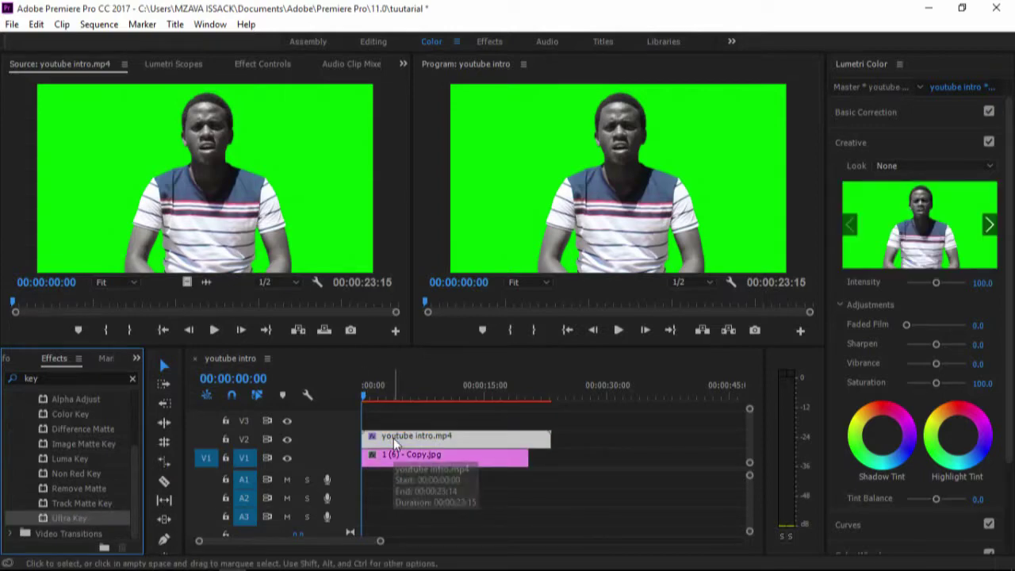
{"action": "left_click", "coordinate": [262, 64]}
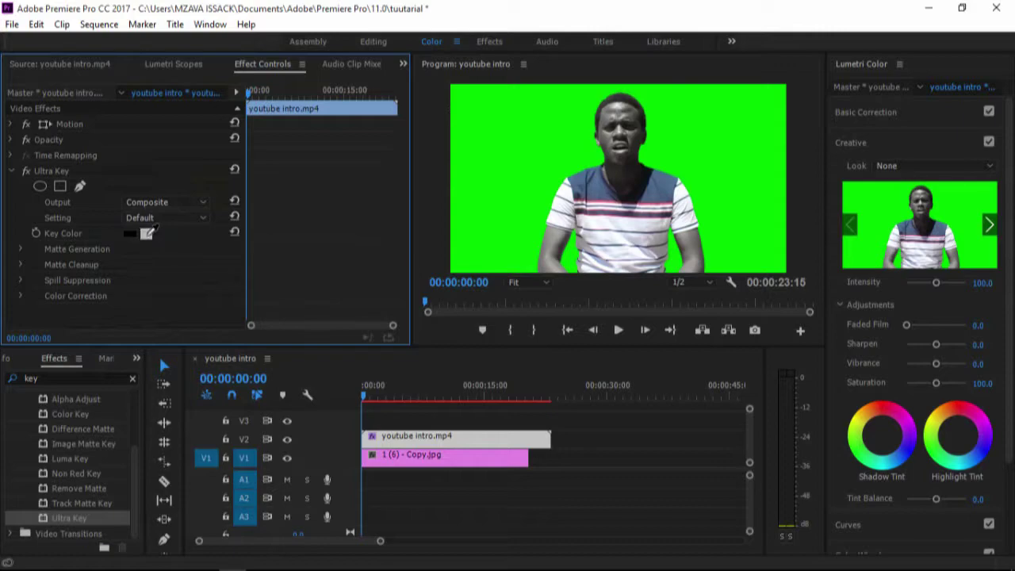
Sample the green backdrop as Ultra Key's Key Color and set Setting to Aggressive.
{"action": "left_click", "coordinate": [150, 231]}
{"action": "left_click", "coordinate": [575, 121]}
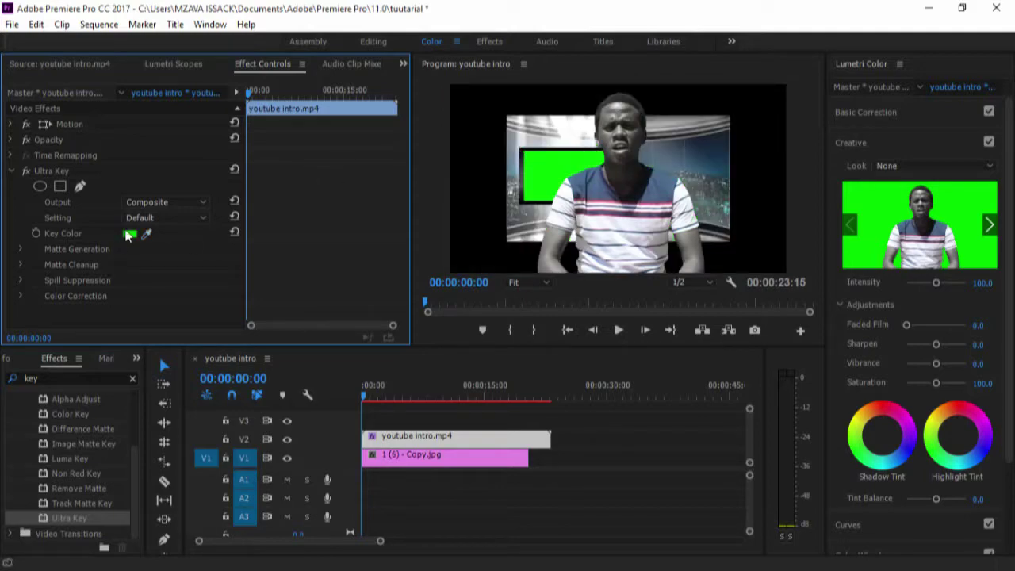
{"action": "left_click", "coordinate": [198, 226]}
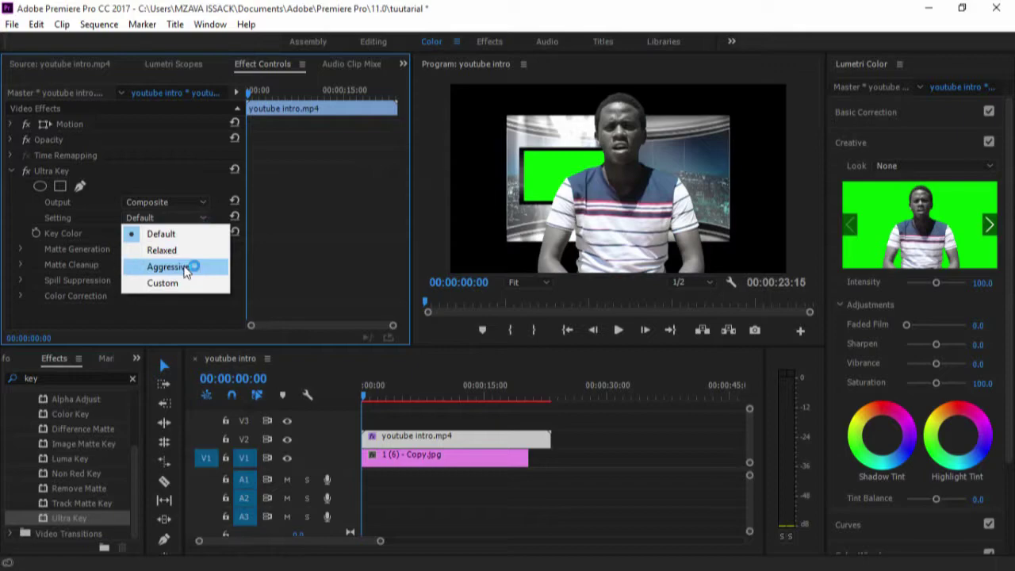
{"action": "left_click", "coordinate": [185, 268]}
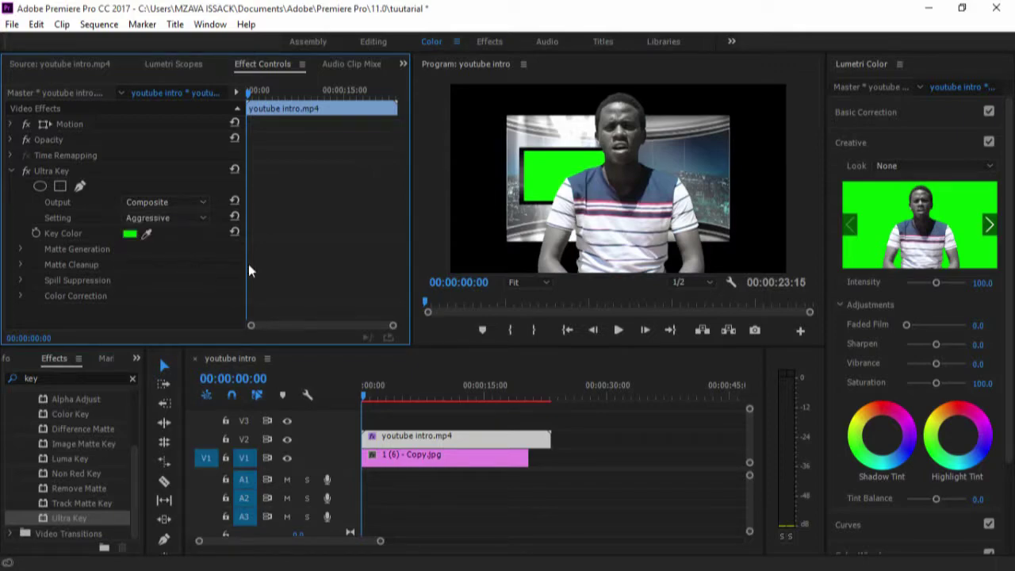
{"action": "left_click", "coordinate": [427, 461]}
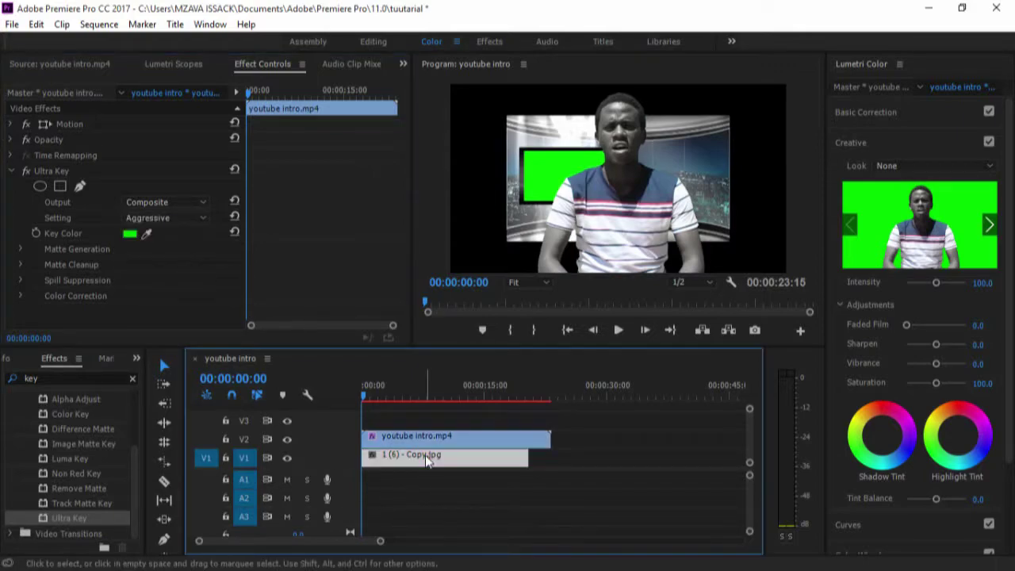
Scale the studio background image to 225, then reduce it to about 201.
{"action": "left_click", "coordinate": [13, 125]}
{"action": "left_click", "coordinate": [131, 154]}
{"action": "type", "text": "225"}
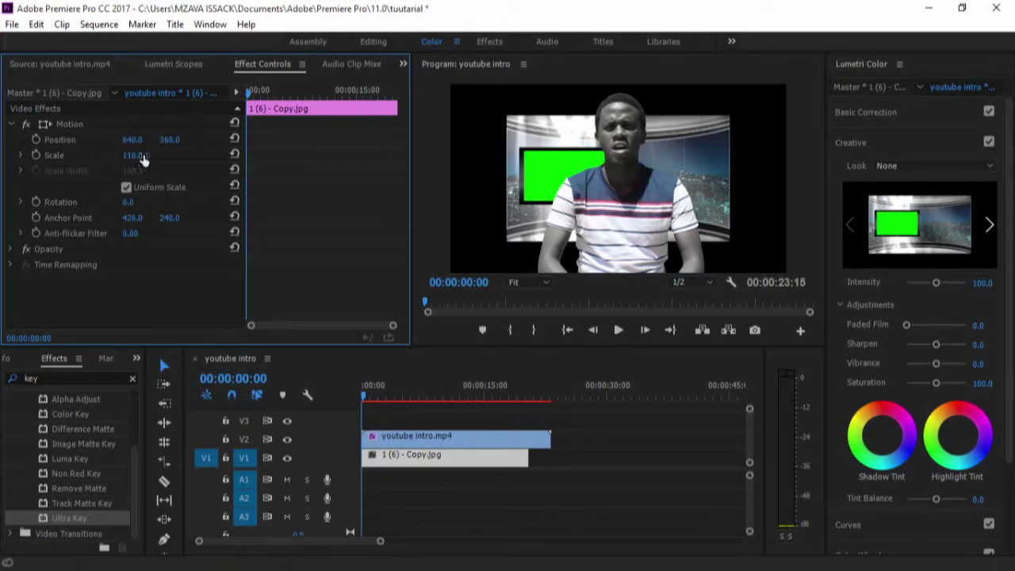
{"action": "key", "text": "Return"}
{"action": "left_click_drag", "start_coordinate": [227, 154], "coordinate": [210, 159]}
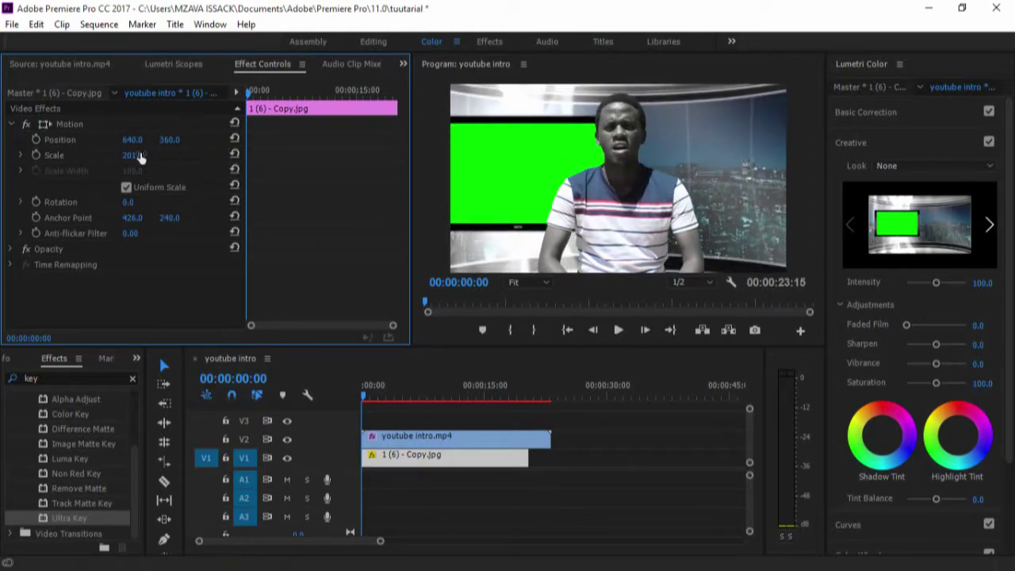
Shift the presenter right to Position 904 and apply Ultra Key to 1 (6) - Copy.jpg.
{"action": "left_click", "coordinate": [410, 438]}
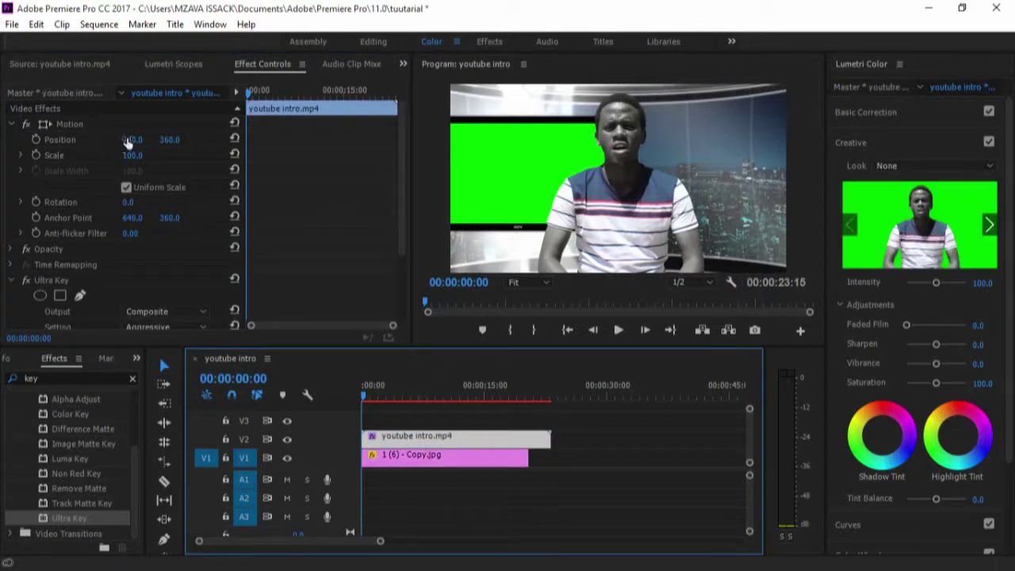
{"action": "left_click_drag", "start_coordinate": [131, 140], "coordinate": [327, 148]}
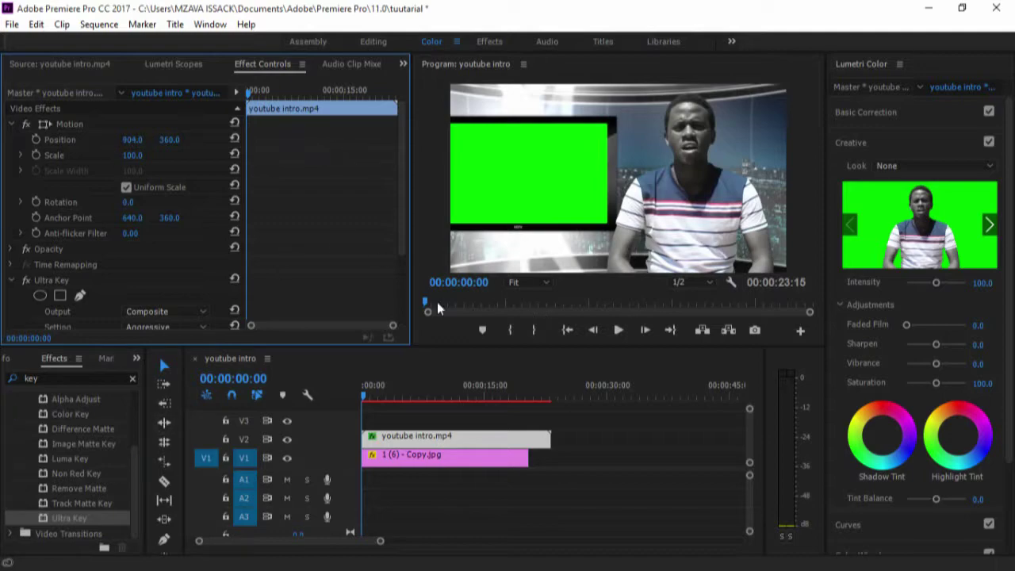
{"action": "mouse_move", "coordinate": [67, 518]}
{"action": "left_mouse_down"}
{"action": "mouse_move", "coordinate": [438, 439]}
{"action": "mouse_move", "coordinate": [419, 458]}
{"action": "left_mouse_up"}
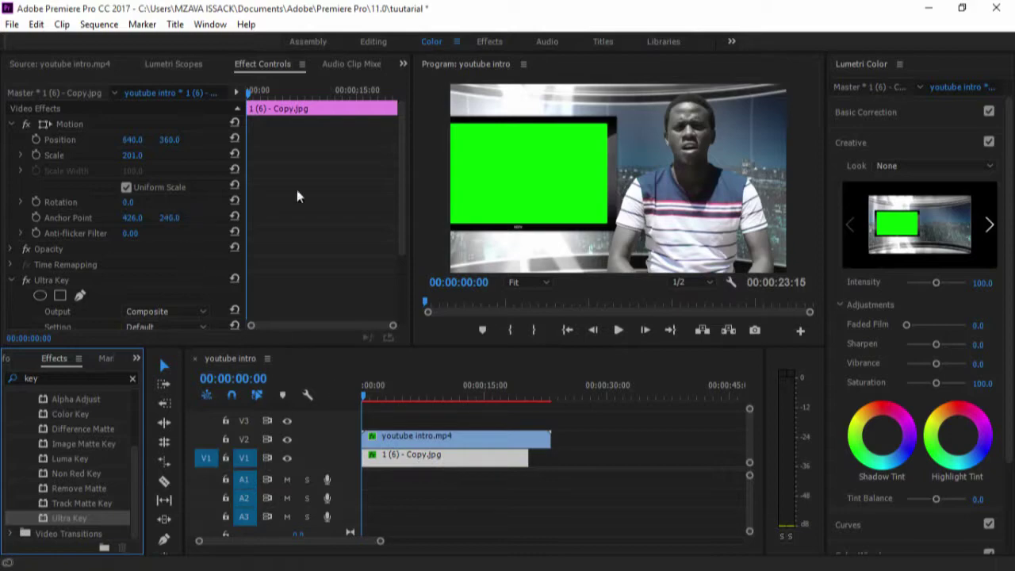
Sample the green panel as the Ultra Key colour, set Aggressive, and scrub to check.
{"action": "left_click_drag", "start_coordinate": [400, 166], "coordinate": [396, 238]}
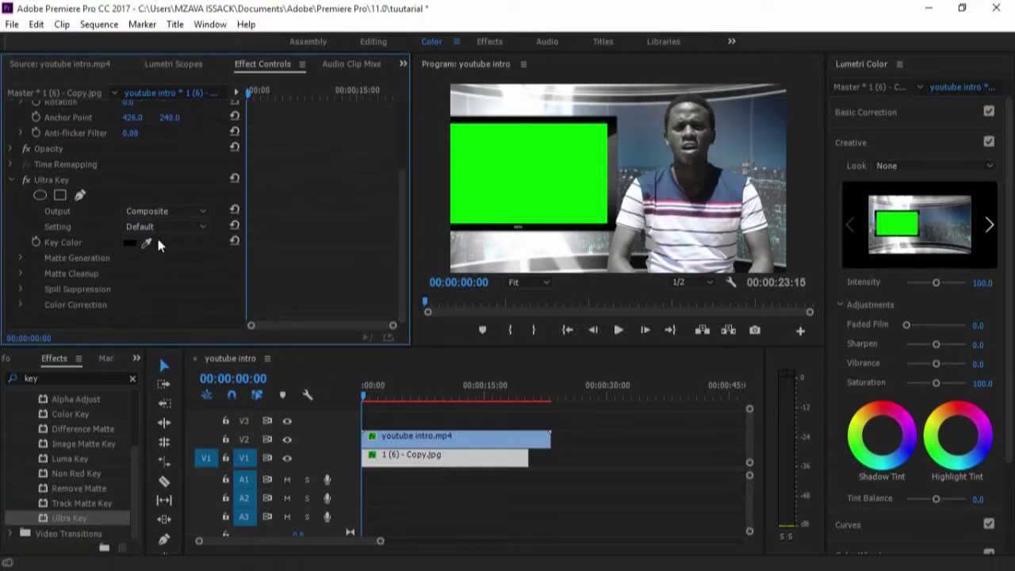
{"action": "left_click", "coordinate": [146, 244]}
{"action": "left_click", "coordinate": [548, 155]}
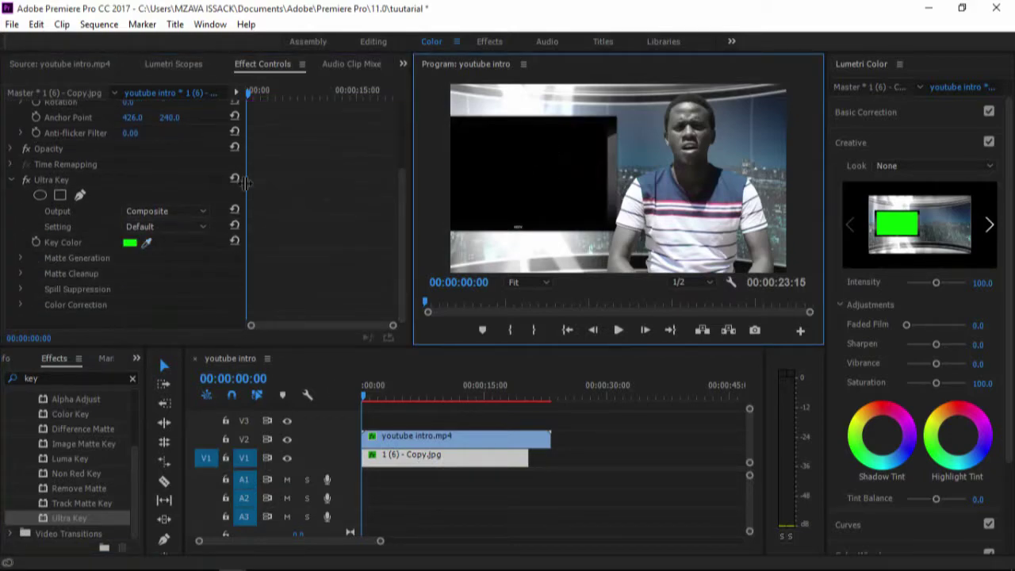
{"action": "left_click", "coordinate": [159, 227]}
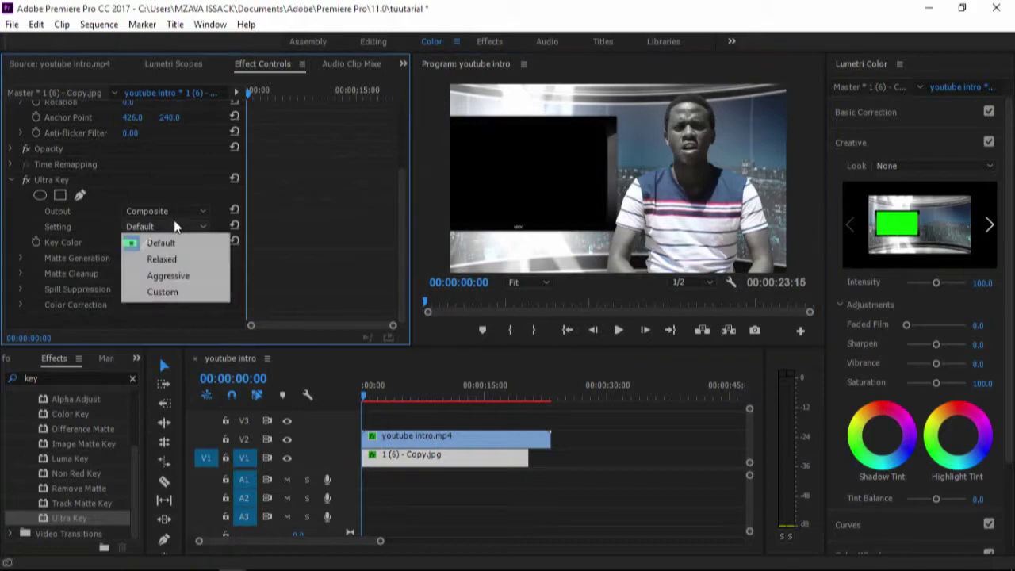
{"action": "left_click", "coordinate": [176, 276]}
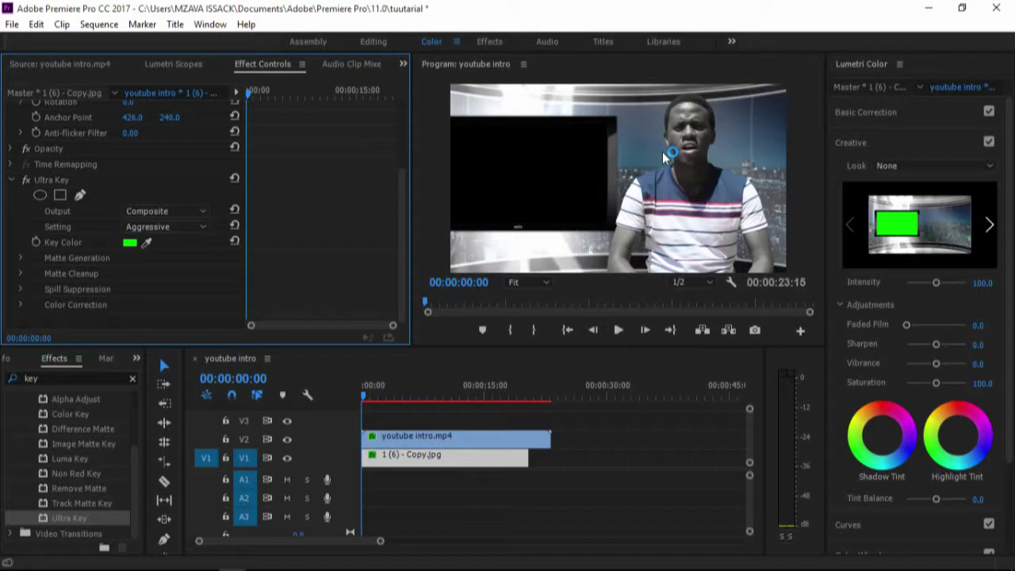
{"action": "left_click", "coordinate": [363, 400]}
{"action": "left_click_drag", "start_coordinate": [363, 395], "coordinate": [371, 403]}
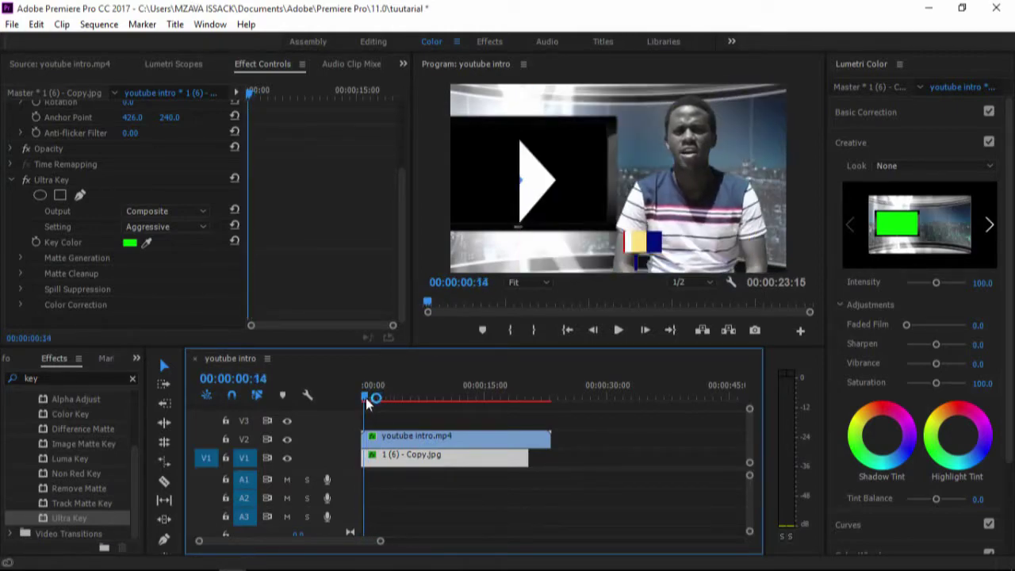
Reset the presenter's Position to centre (640) and play the sequence from the start.
{"action": "left_click_drag", "start_coordinate": [370, 403], "coordinate": [362, 403]}
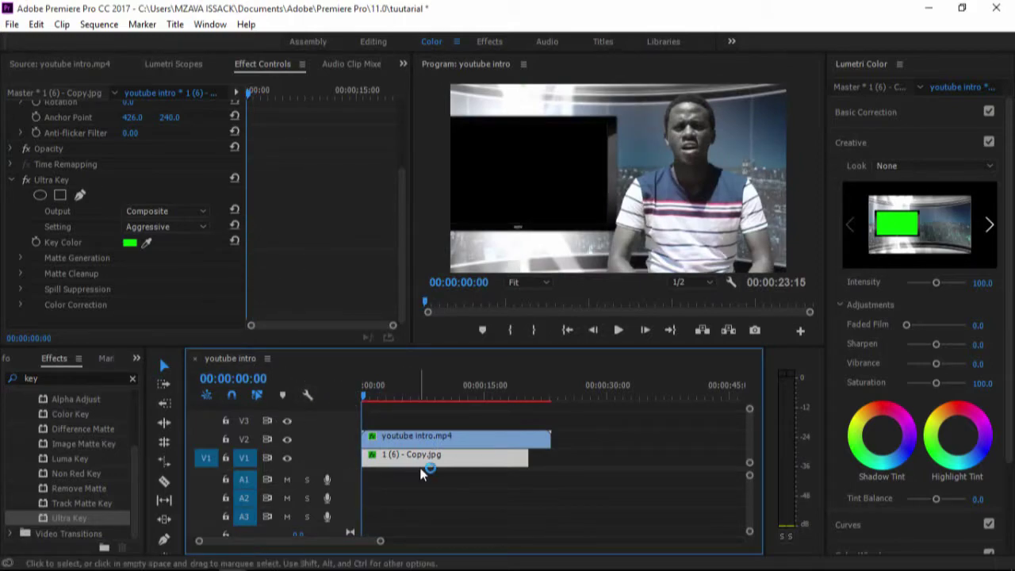
{"action": "left_click", "coordinate": [426, 433]}
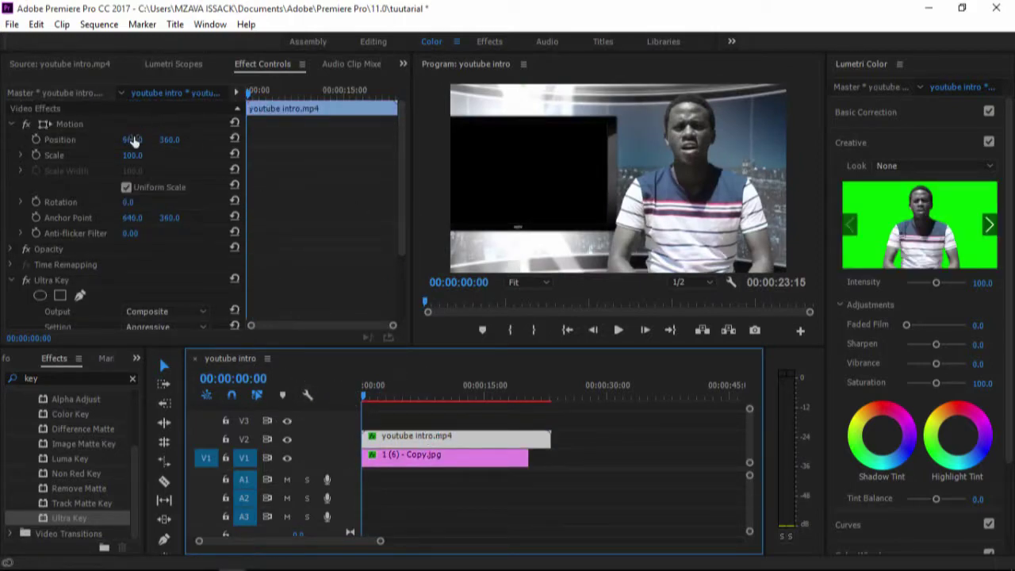
{"action": "left_click", "coordinate": [235, 139]}
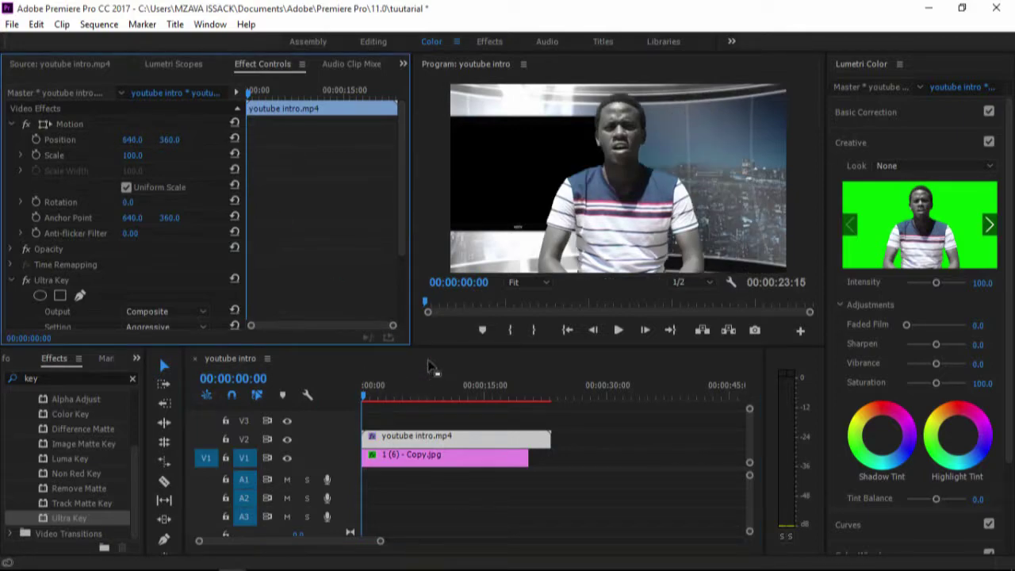
{"action": "key", "text": "space"}
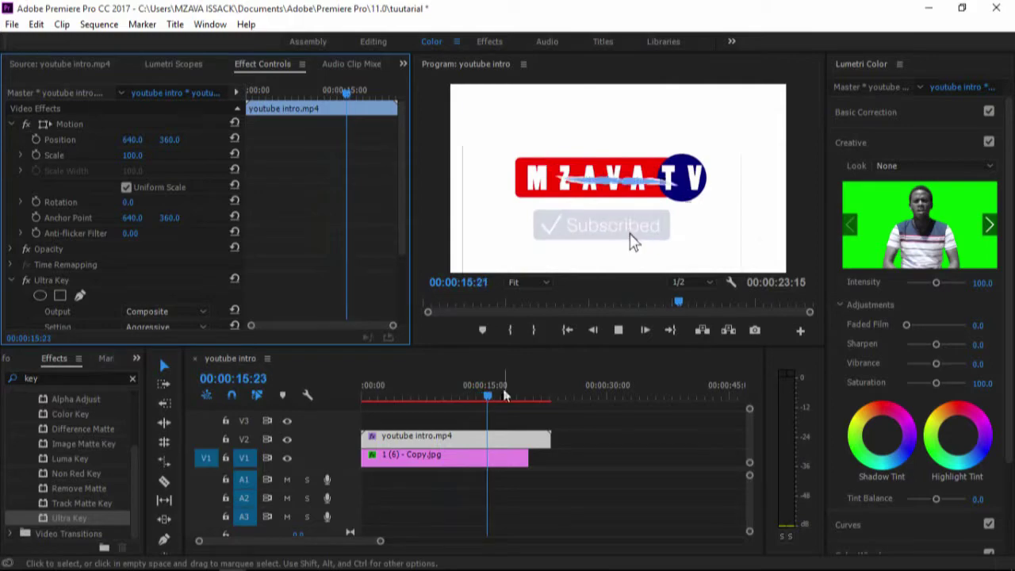
{"action": "left_click_drag", "start_coordinate": [505, 395], "coordinate": [333, 398]}
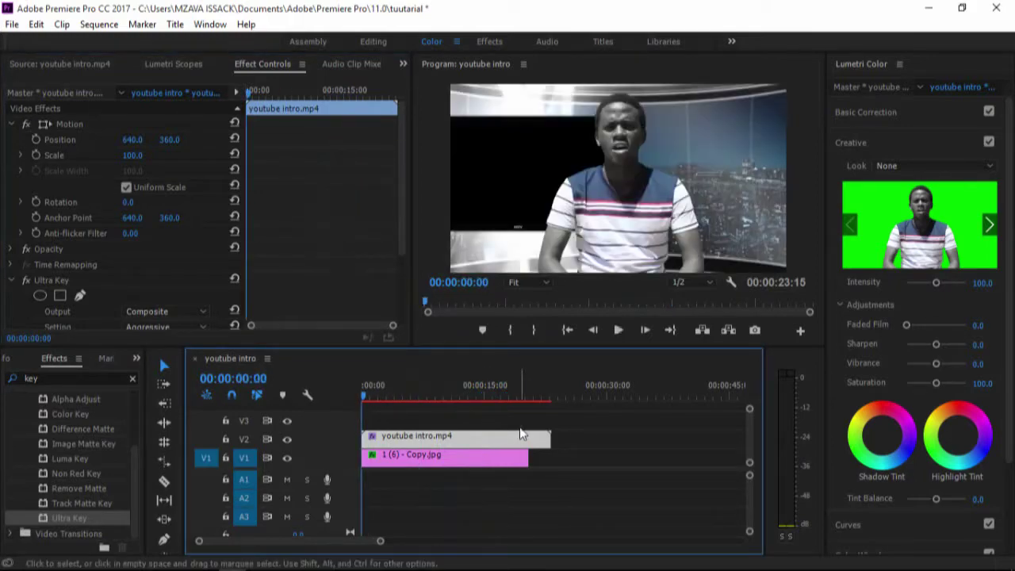
{"action": "key", "text": "space"}
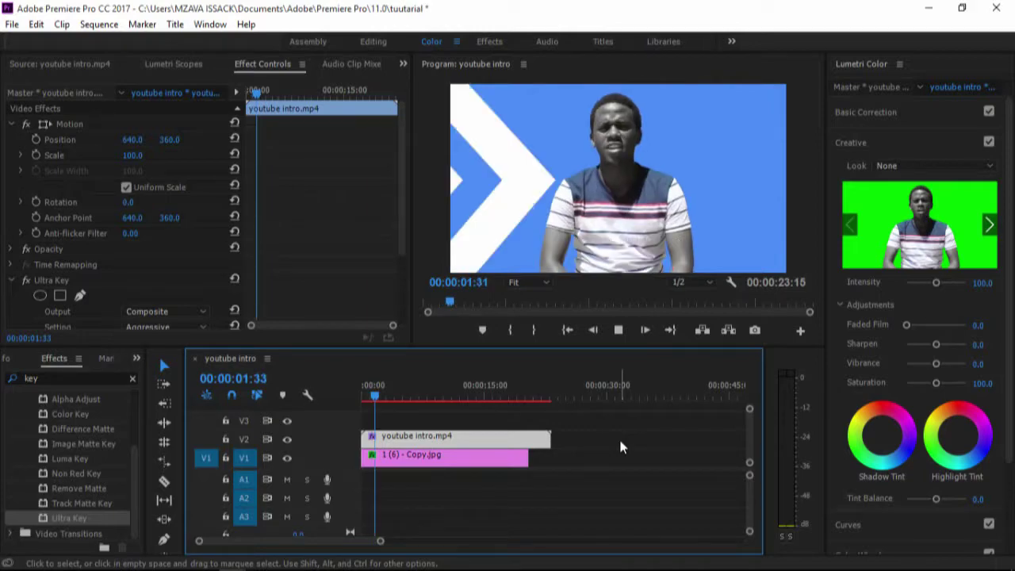
{"action": "key", "text": "space"}
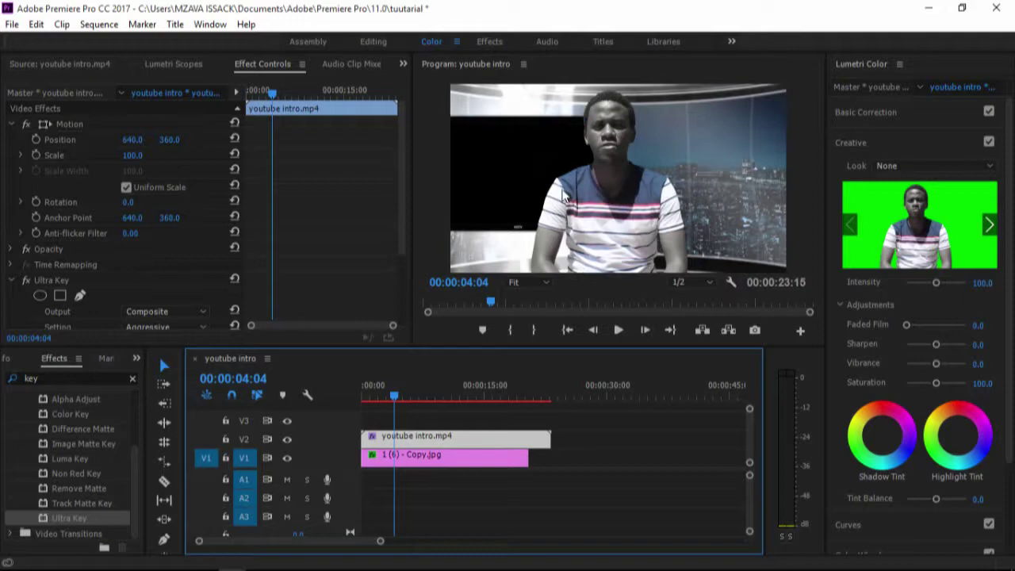
Scale 1 (6) - Copy.jpg down from 201 to about 178.
{"action": "left_click", "coordinate": [421, 455]}
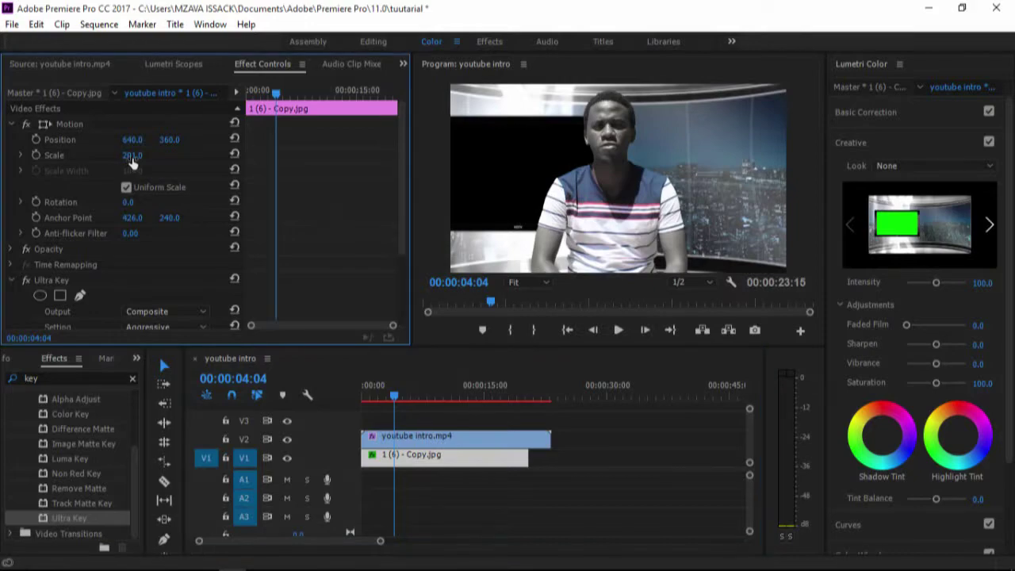
{"action": "left_click_drag", "start_coordinate": [127, 163], "coordinate": [112, 167]}
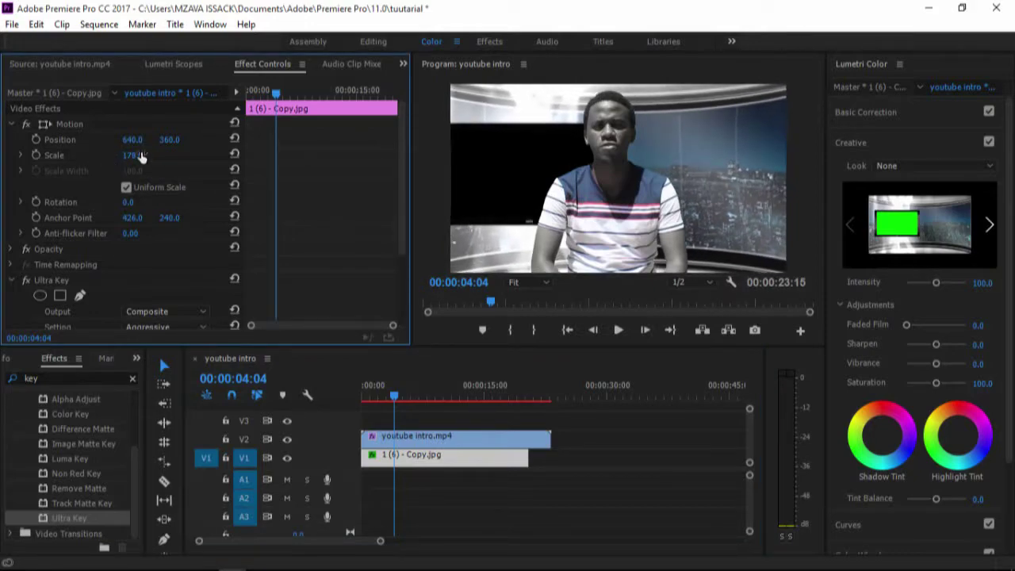